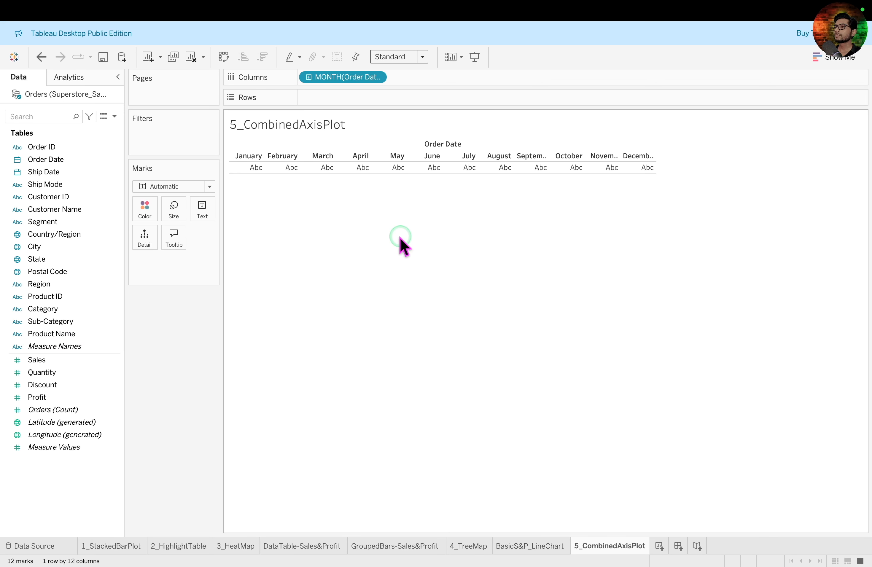
Step: Add Sales to the rows of the 5_CombinedAxisPlot sheet to plot it by order month
{"action": "left_click", "coordinate": [84, 359]}
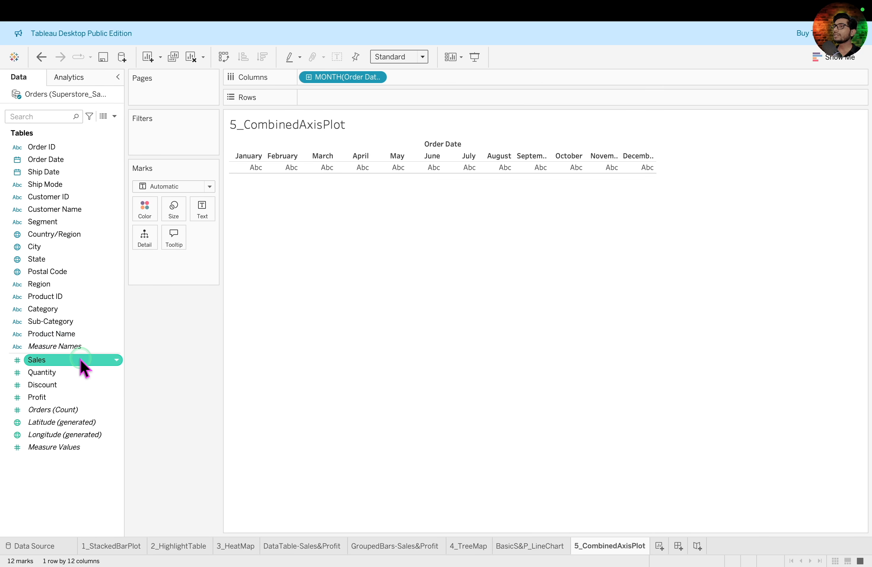
{"action": "mouse_move", "coordinate": [80, 361]}
{"action": "left_mouse_down"}
{"action": "mouse_move", "coordinate": [325, 160]}
{"action": "mouse_move", "coordinate": [375, 100]}
{"action": "left_mouse_up"}
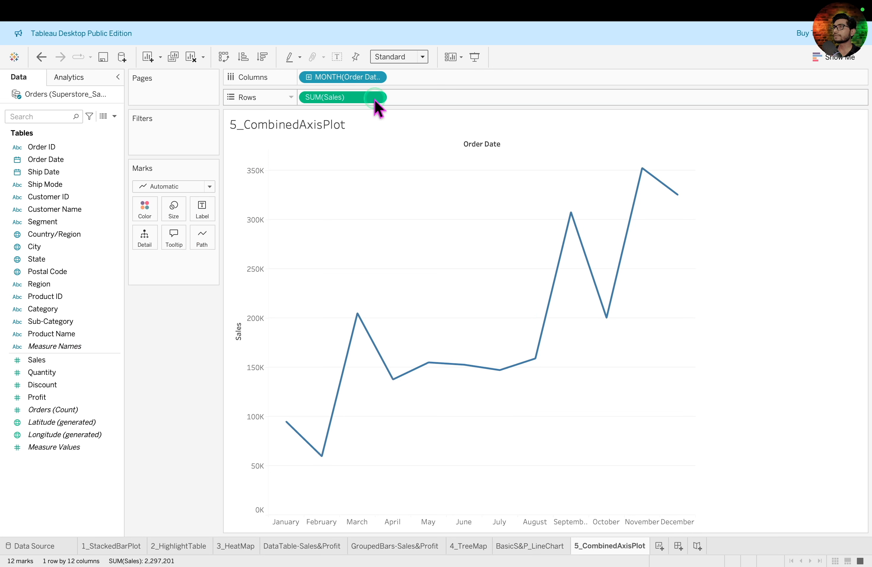
{"action": "mouse_move", "coordinate": [229, 142]}
{"action": "left_mouse_down"}
{"action": "mouse_move", "coordinate": [302, 327]}
{"action": "mouse_move", "coordinate": [287, 524]}
{"action": "left_mouse_up"}
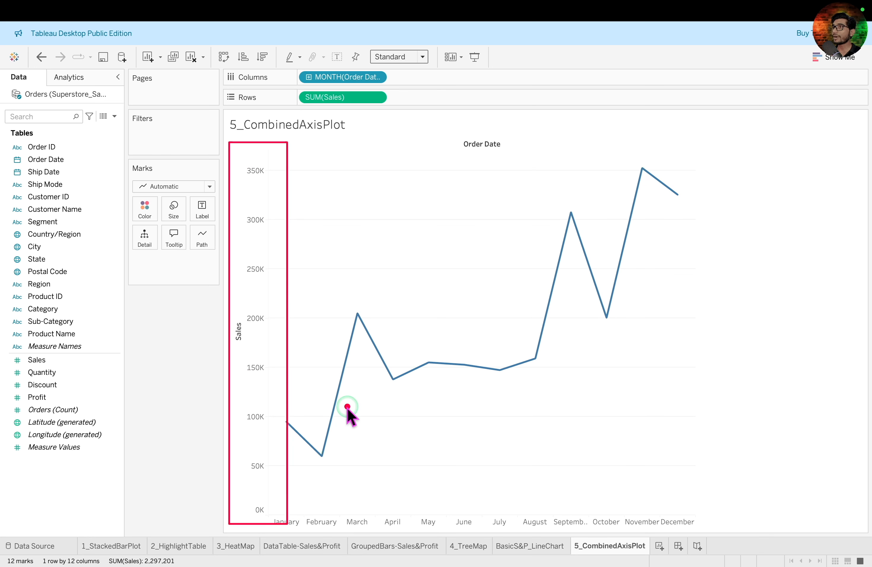
Step: Check the separate axes on the BasicS&P_LineChart sheet, and add Profit onto the existing Sales axis of 5_CombinedAxisPlot
{"action": "left_click", "coordinate": [546, 551]}
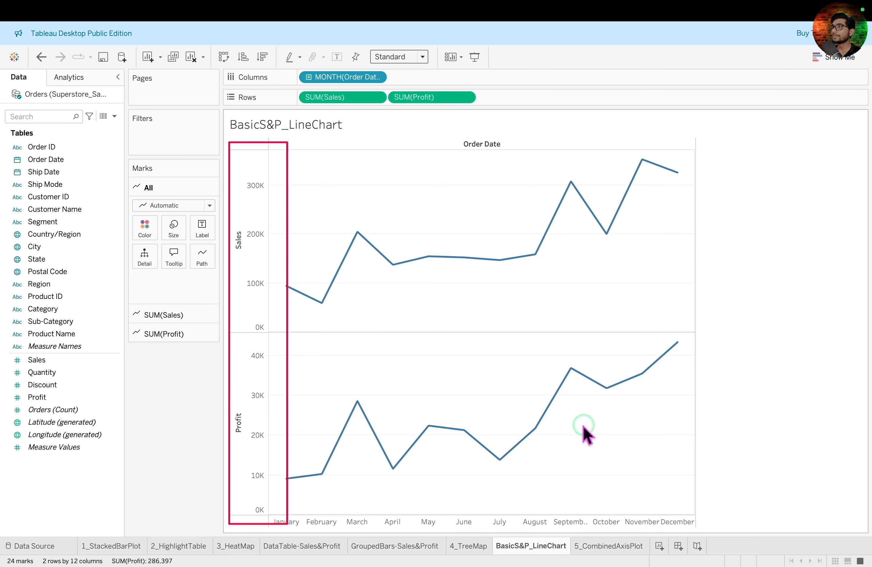
{"action": "left_click", "coordinate": [610, 546]}
{"action": "left_click_drag", "start_coordinate": [35, 395], "coordinate": [160, 406]}
{"action": "left_click", "coordinate": [55, 401]}
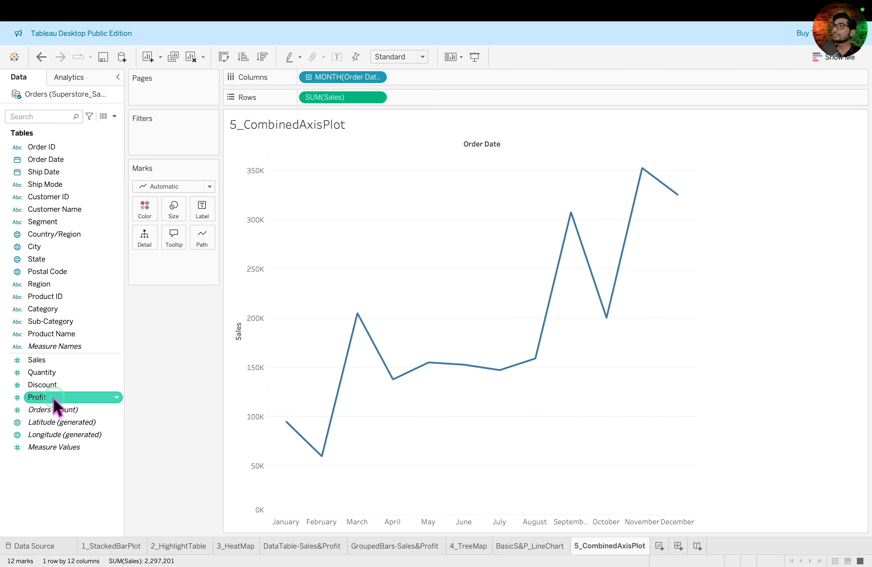
{"action": "left_click_drag", "start_coordinate": [54, 405], "coordinate": [250, 249]}
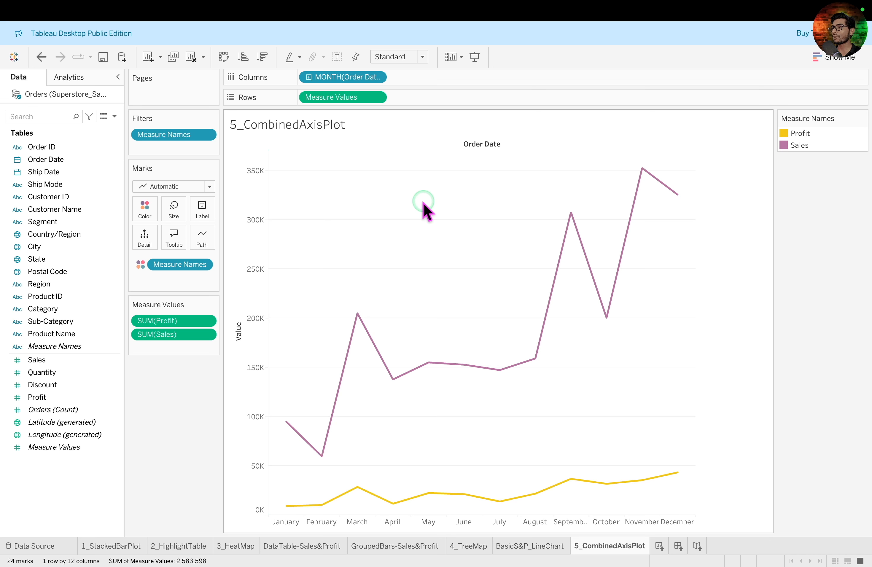
Step: Compare the shared axis, legend and Measure Values row field with the separate Sales and Profit row fields on the BasicS&P_LineChart sheet
{"action": "mouse_move", "coordinate": [232, 151]}
{"action": "left_mouse_down"}
{"action": "mouse_move", "coordinate": [272, 321]}
{"action": "mouse_move", "coordinate": [273, 517]}
{"action": "left_mouse_up"}
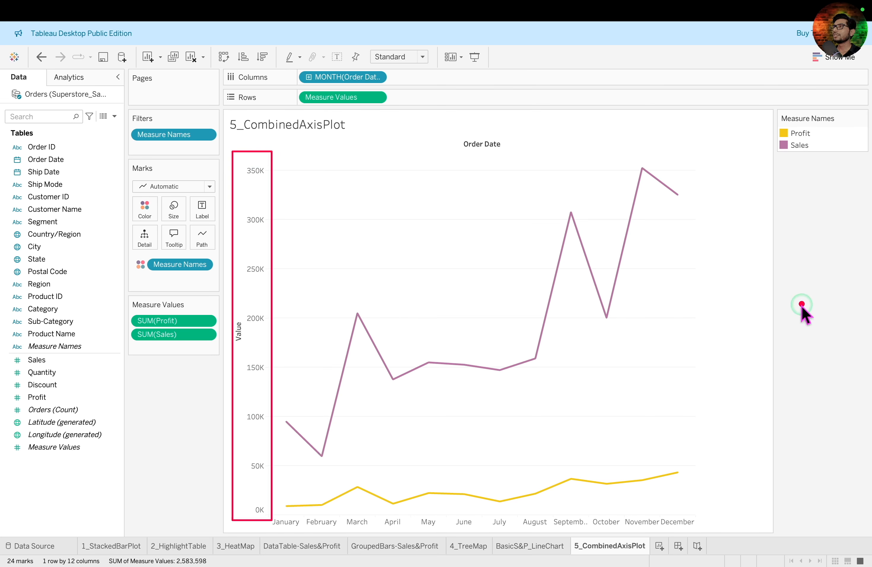
{"action": "left_click_drag", "start_coordinate": [801, 305], "coordinate": [823, 160]}
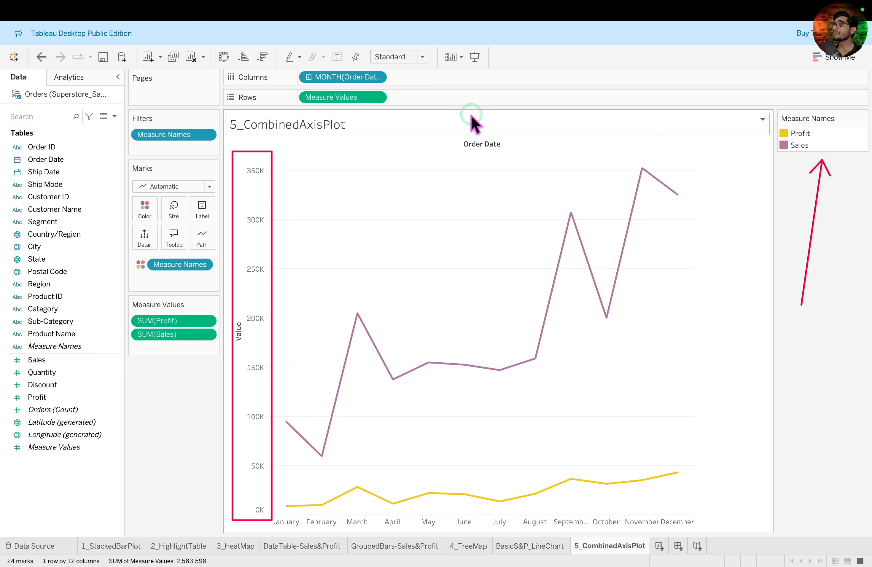
{"action": "mouse_move", "coordinate": [221, 90]}
{"action": "left_mouse_down"}
{"action": "mouse_move", "coordinate": [457, 121]}
{"action": "mouse_move", "coordinate": [520, 104]}
{"action": "left_mouse_up"}
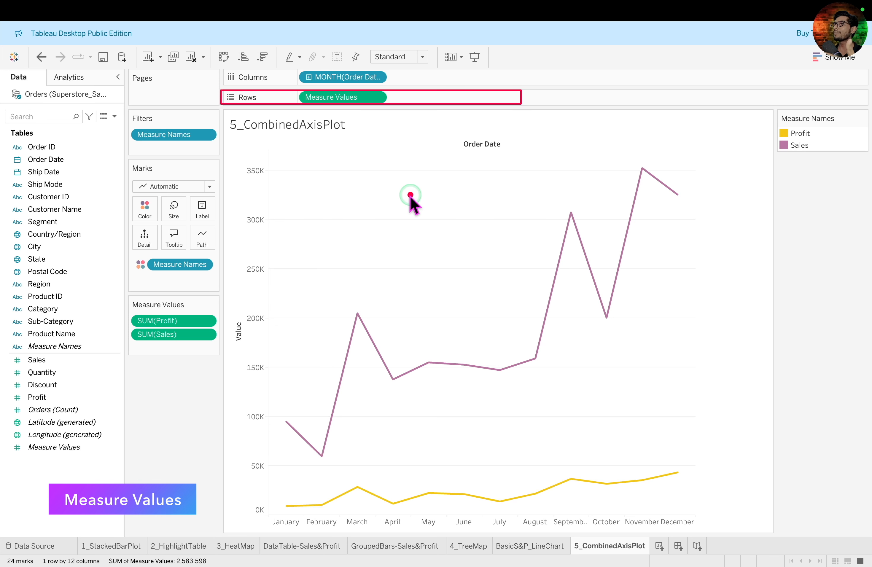
{"action": "left_click", "coordinate": [546, 548]}
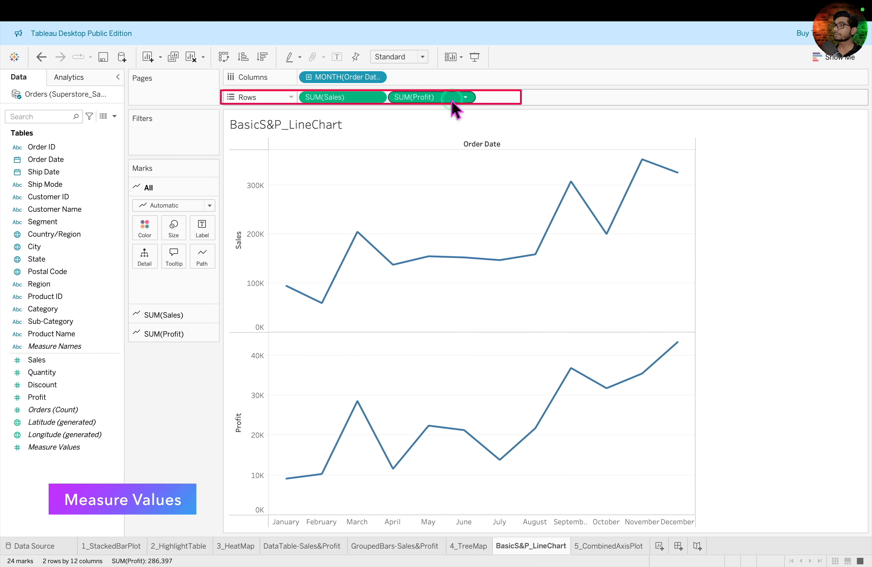
{"action": "left_click", "coordinate": [605, 546]}
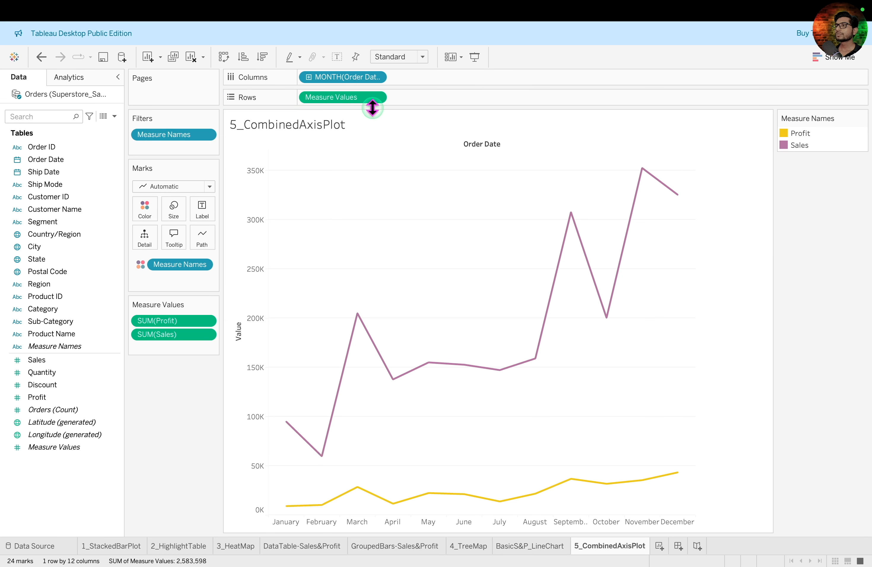
Step: Include Discount in the Measure Names filter of the combined chart, and inspect its line and the colour legend
{"action": "left_click", "coordinate": [377, 97]}
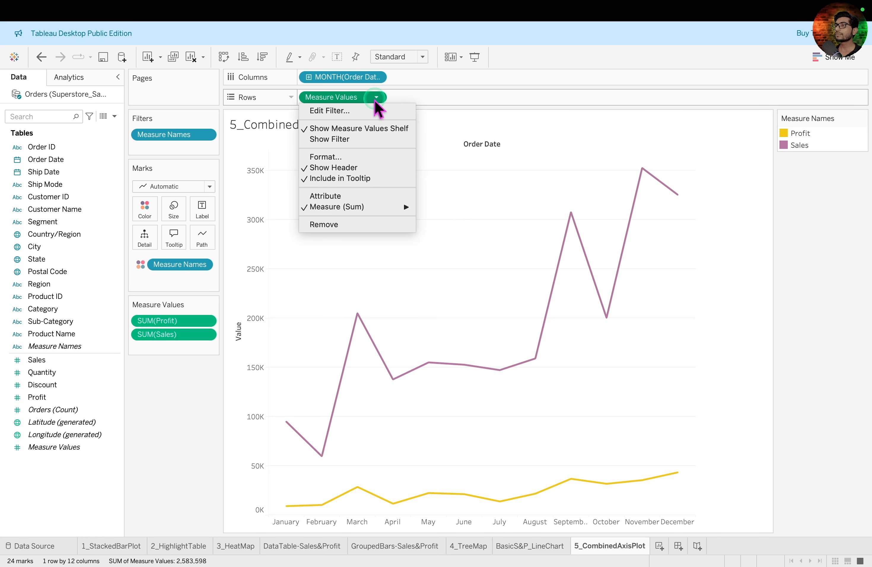
{"action": "left_click", "coordinate": [380, 118]}
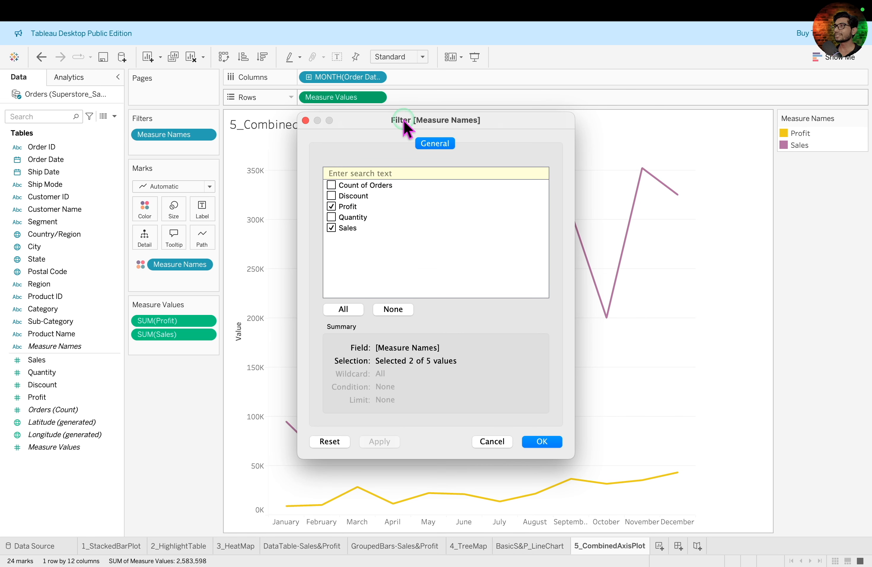
{"action": "left_click_drag", "start_coordinate": [404, 121], "coordinate": [461, 111]}
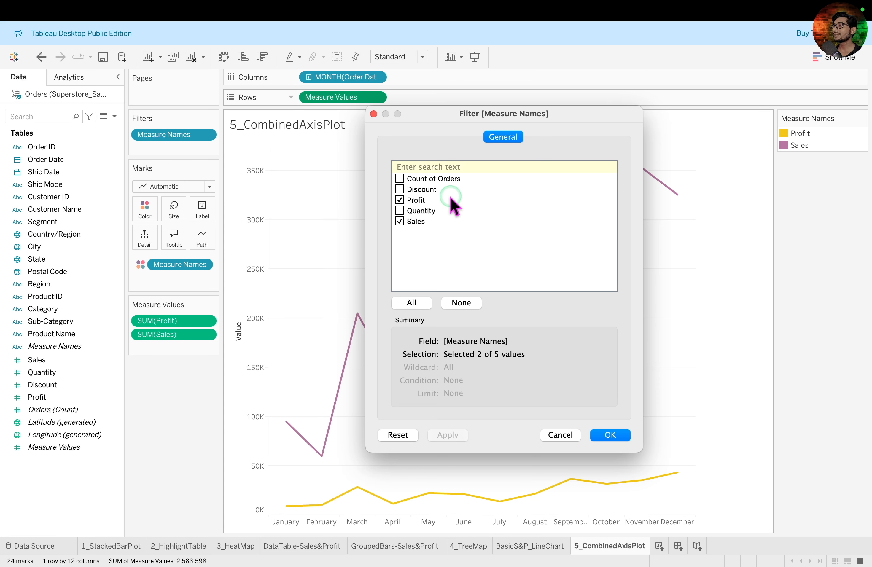
{"action": "left_click", "coordinate": [399, 190]}
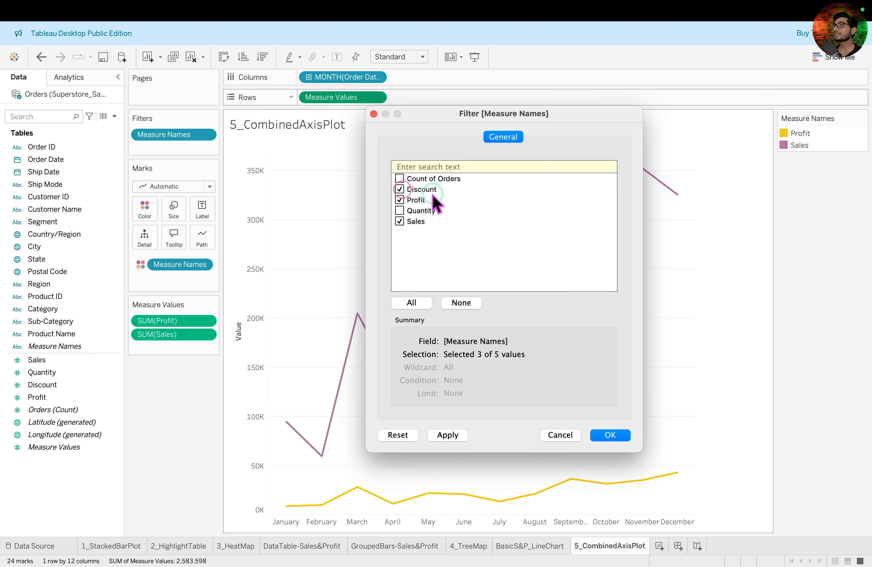
{"action": "left_click", "coordinate": [600, 437]}
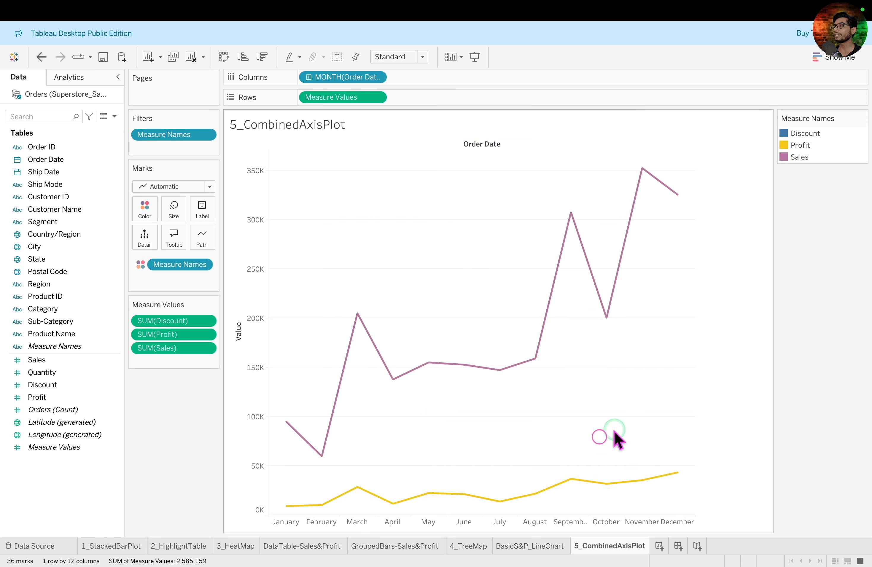
{"action": "mouse_move", "coordinate": [660, 499]}
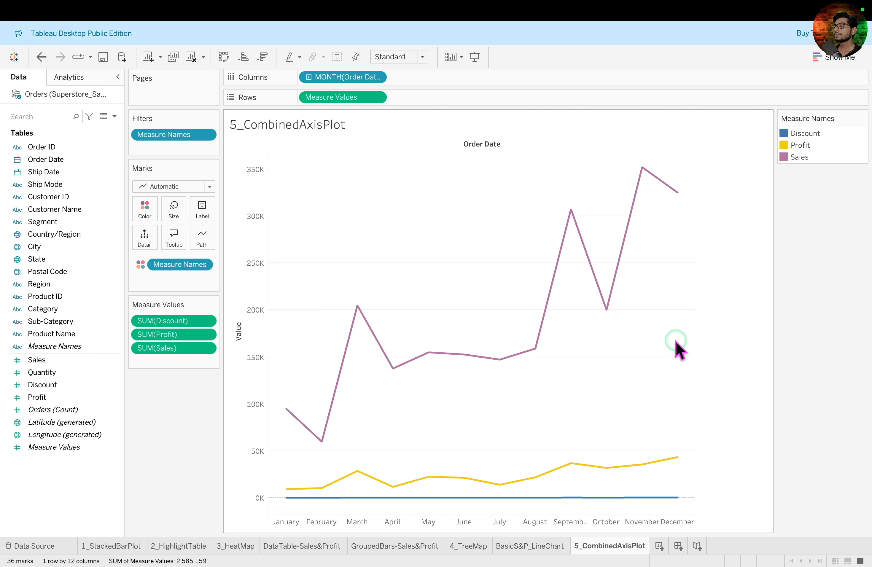
{"action": "mouse_move", "coordinate": [597, 502]}
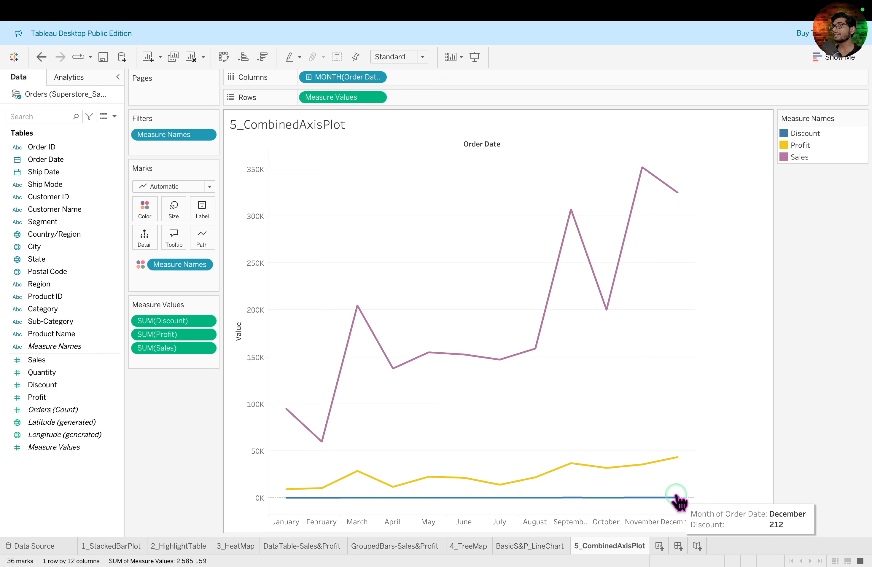
{"action": "left_click_drag", "start_coordinate": [725, 220], "coordinate": [783, 165]}
{"action": "left_click_drag", "start_coordinate": [725, 97], "coordinate": [779, 130]}
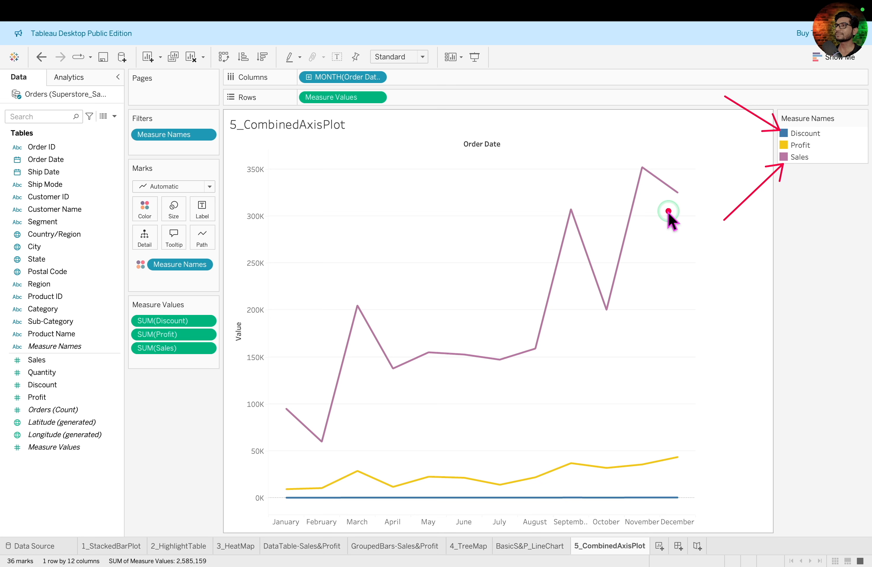
{"action": "key", "text": "Escape"}
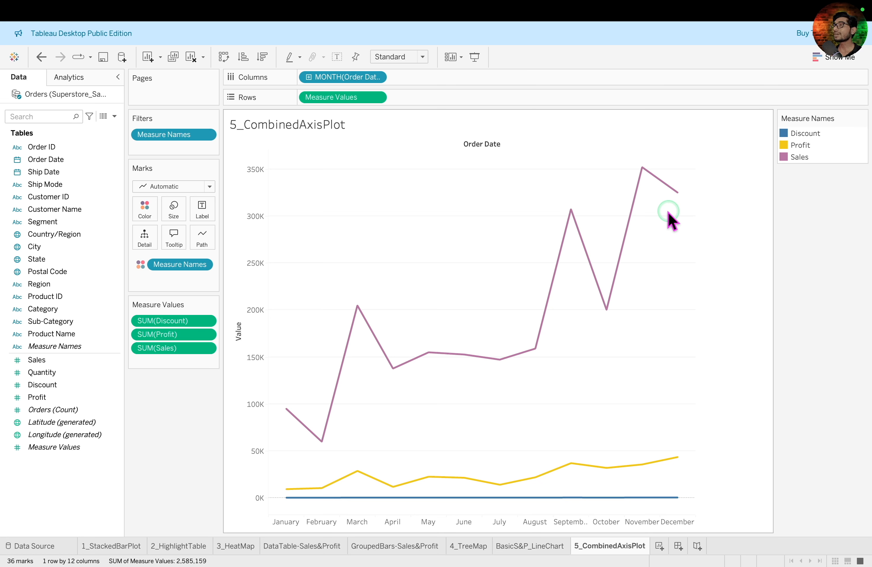
Step: Exclude Profit and Sales in the Measure Names filter, keeping only Discount on the chart
{"action": "left_click", "coordinate": [376, 97]}
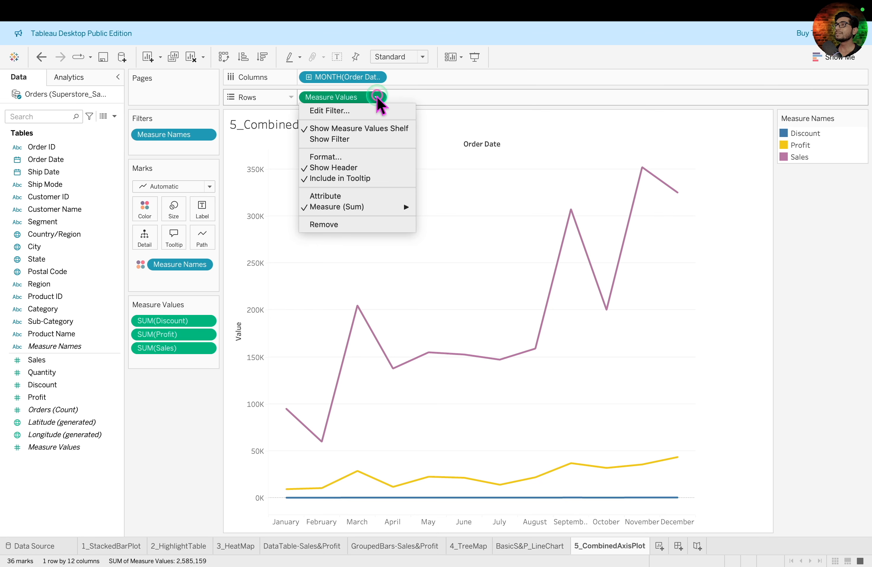
{"action": "left_click", "coordinate": [371, 113]}
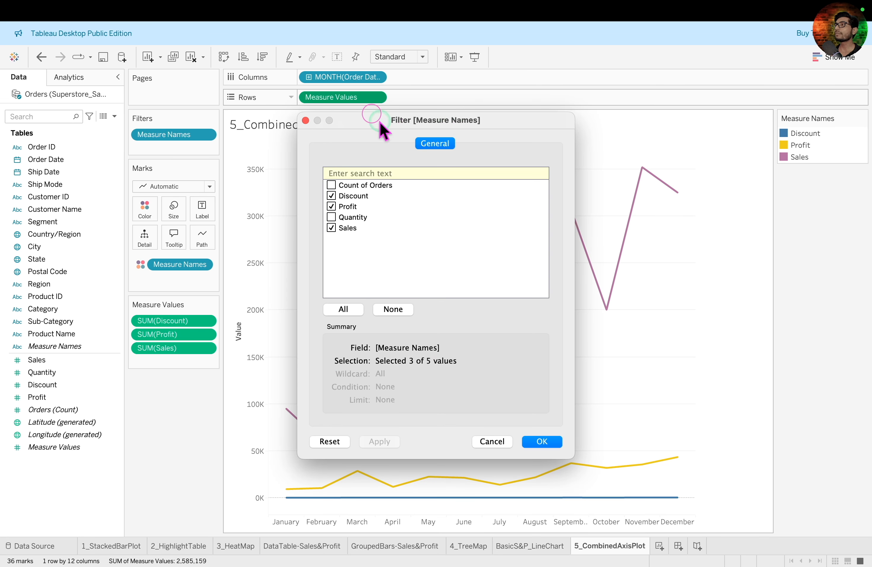
{"action": "left_click", "coordinate": [370, 198]}
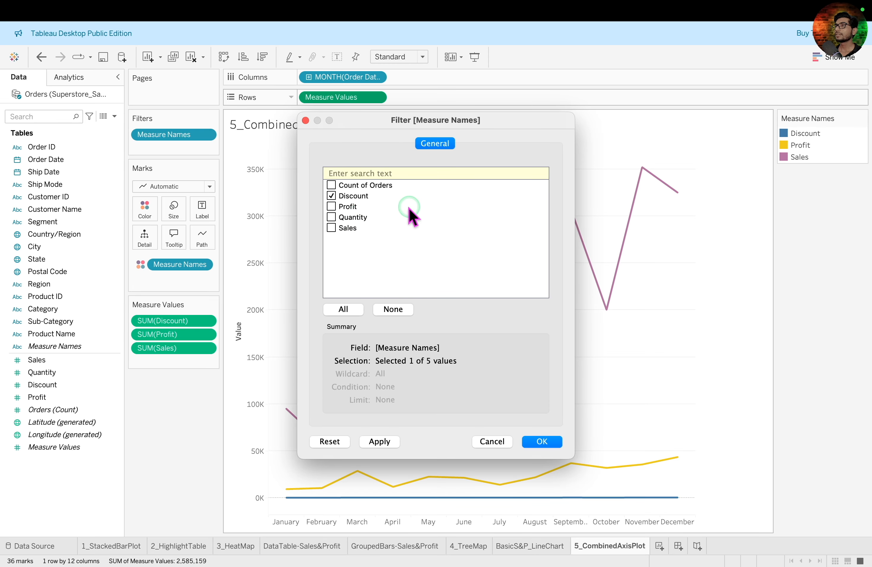
{"action": "left_click", "coordinate": [541, 441]}
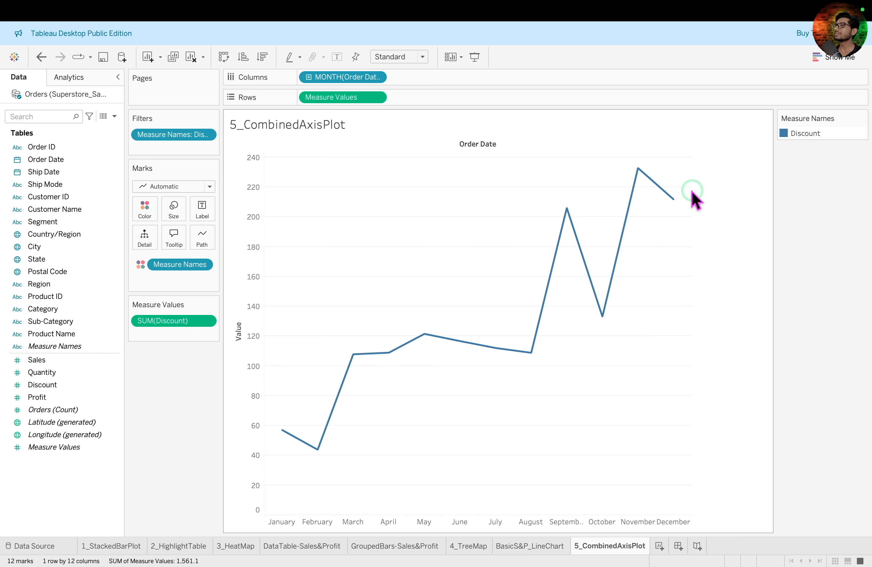
Step: Exclude Discount and include Sales and Profit again in the Measure Names filter
{"action": "left_click", "coordinate": [375, 97]}
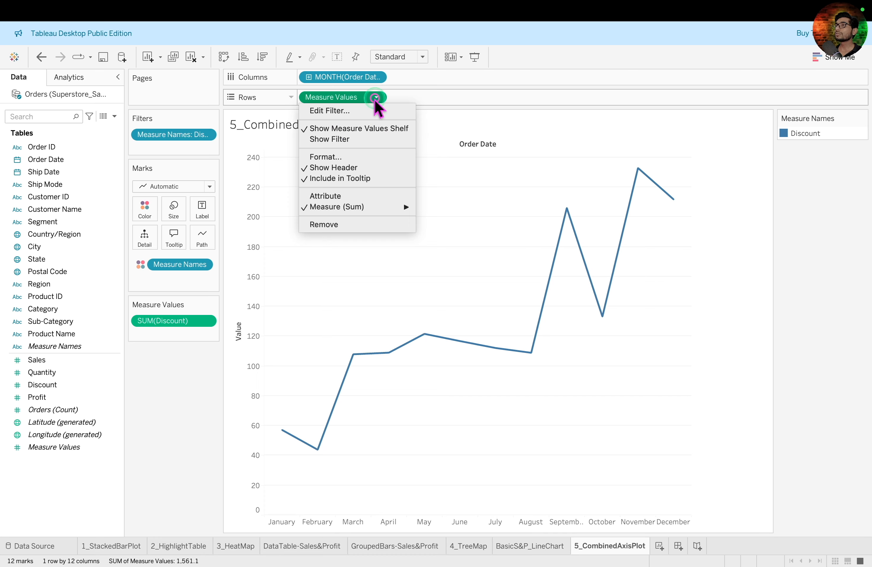
{"action": "left_click", "coordinate": [362, 111]}
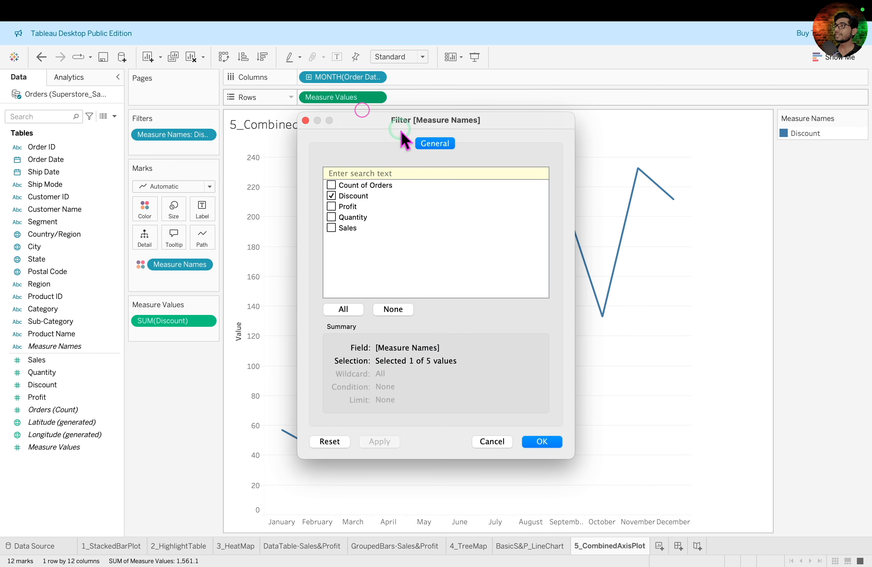
{"action": "left_click", "coordinate": [331, 195]}
{"action": "left_click", "coordinate": [331, 228]}
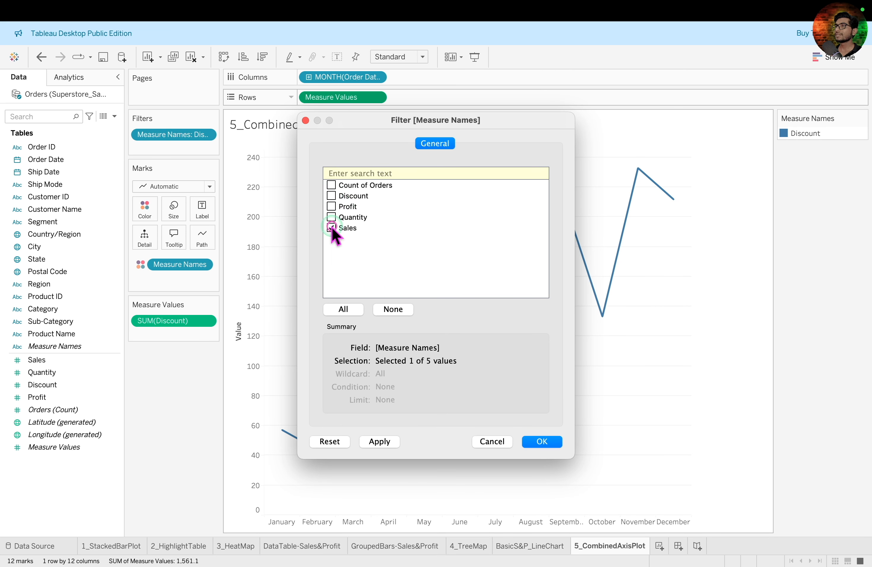
{"action": "left_click", "coordinate": [332, 206]}
{"action": "left_click", "coordinate": [529, 439]}
Step: Examine the monthly points along the Sales and Profit lines and the Measure Values field on the rows
{"action": "left_click", "coordinate": [431, 196]}
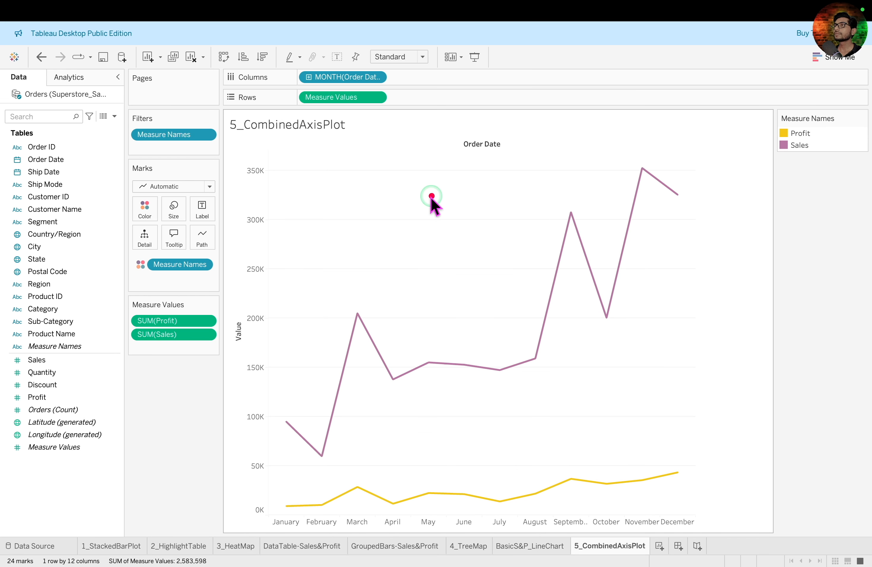
{"action": "left_click_drag", "start_coordinate": [346, 109], "coordinate": [413, 107]}
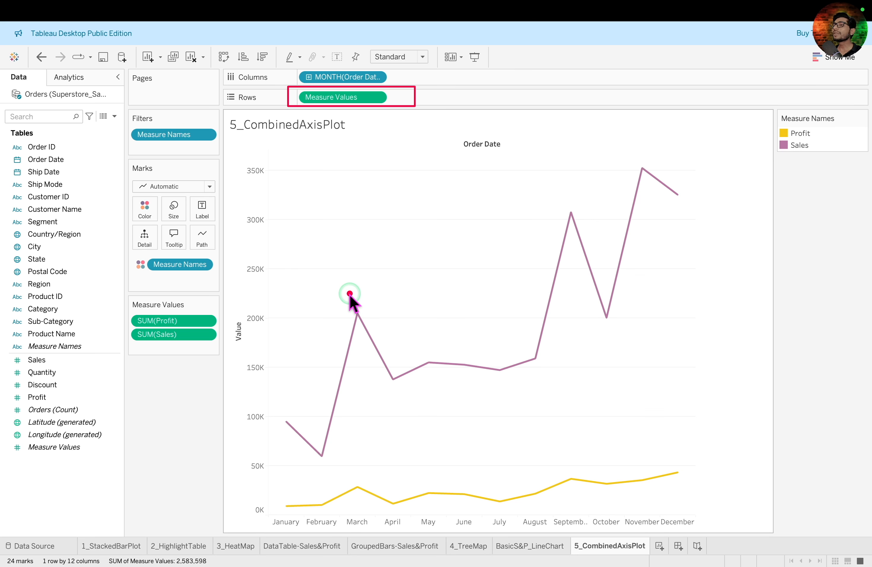
{"action": "left_click_drag", "start_coordinate": [347, 290], "coordinate": [369, 314]}
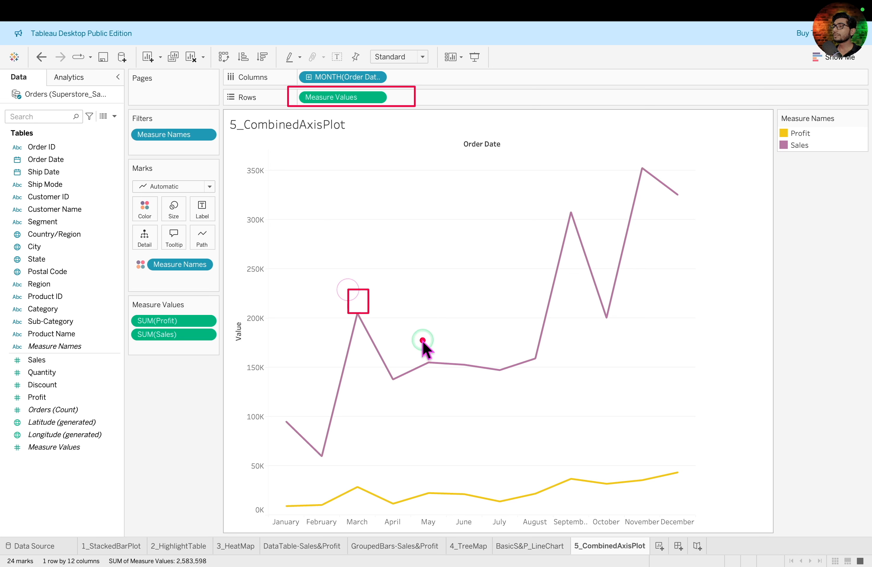
{"action": "left_click_drag", "start_coordinate": [422, 339], "coordinate": [441, 356]}
{"action": "mouse_move", "coordinate": [494, 375]}
{"action": "left_mouse_down"}
{"action": "mouse_move", "coordinate": [511, 385]}
{"action": "mouse_move", "coordinate": [551, 378]}
{"action": "left_mouse_up"}
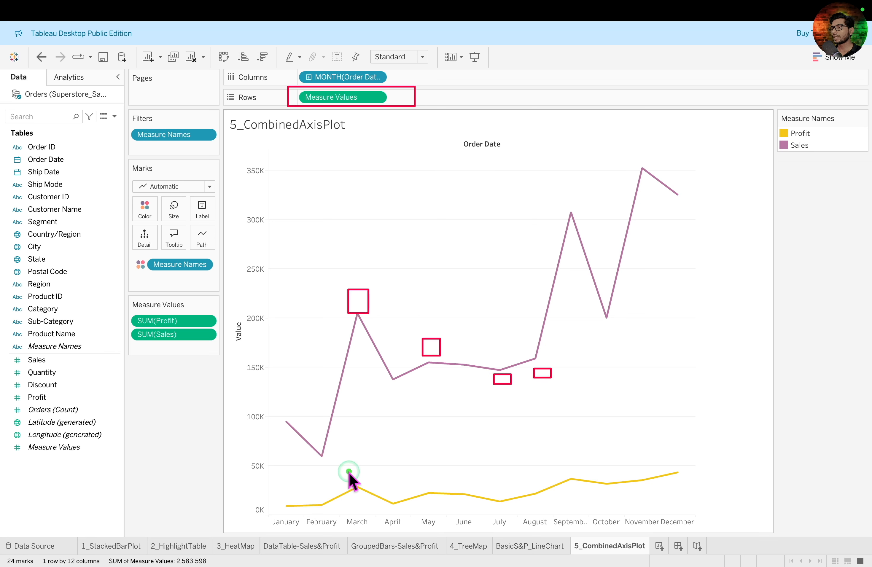
{"action": "mouse_move", "coordinate": [349, 470]}
{"action": "left_mouse_down"}
{"action": "mouse_move", "coordinate": [371, 485]}
{"action": "mouse_move", "coordinate": [476, 491]}
{"action": "left_mouse_up"}
{"action": "left_click_drag", "start_coordinate": [540, 465], "coordinate": [566, 478]}
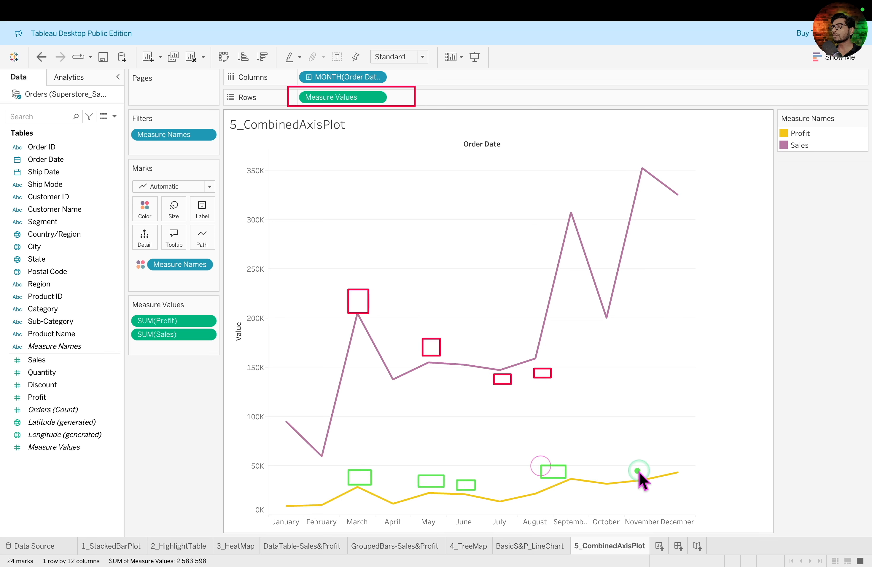
{"action": "left_click_drag", "start_coordinate": [665, 462], "coordinate": [686, 473]}
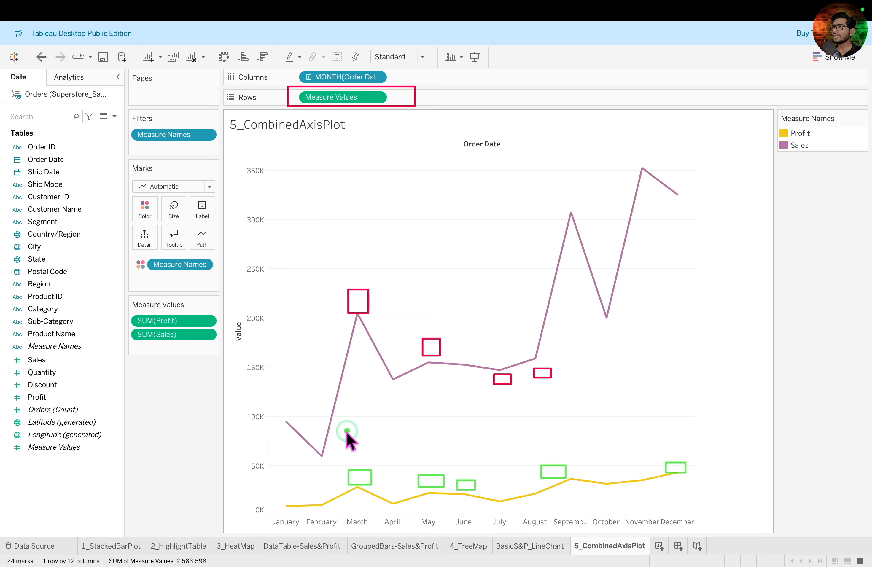
{"action": "key", "text": "Escape"}
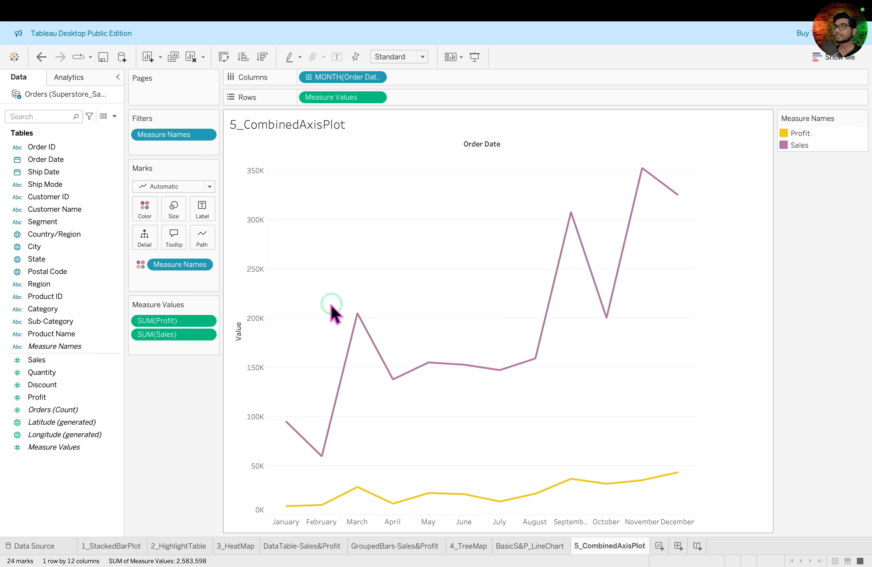
Step: Label the marks of the combined chart with Sales
{"action": "left_click_drag", "start_coordinate": [76, 357], "coordinate": [203, 211]}
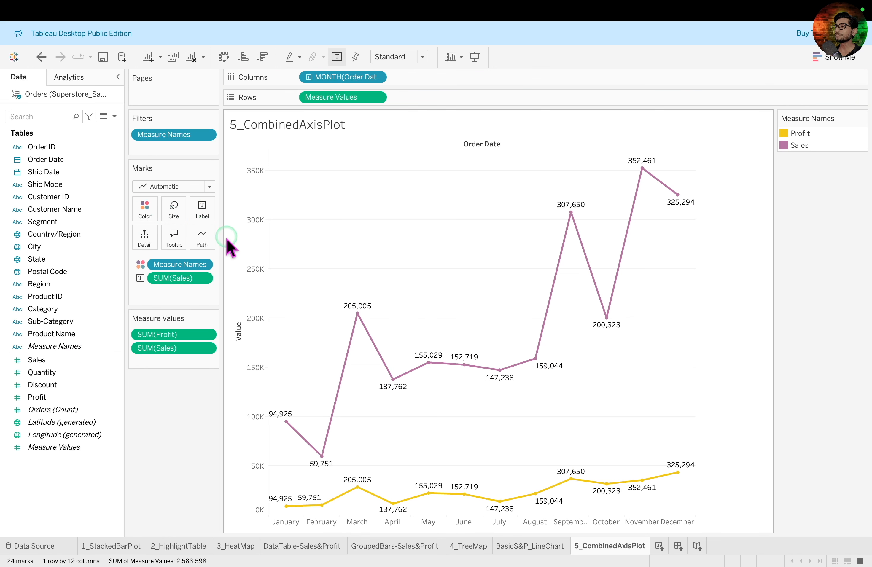
Step: Add Profit to the mark labels of the combined chart alongside Sales
{"action": "mouse_move", "coordinate": [343, 286]}
{"action": "left_mouse_down"}
{"action": "mouse_move", "coordinate": [378, 374]}
{"action": "mouse_move", "coordinate": [374, 504]}
{"action": "left_mouse_up"}
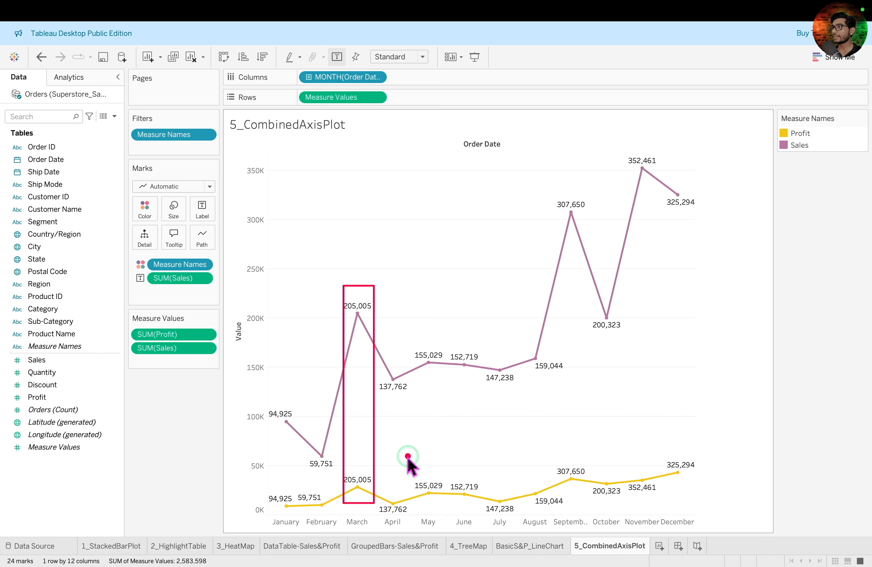
{"action": "key", "text": "Escape"}
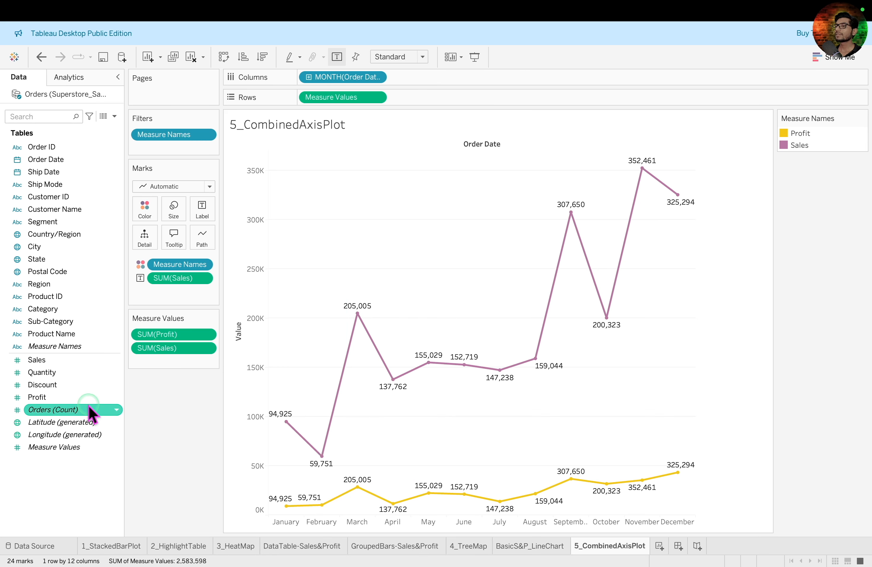
{"action": "left_click", "coordinate": [61, 398]}
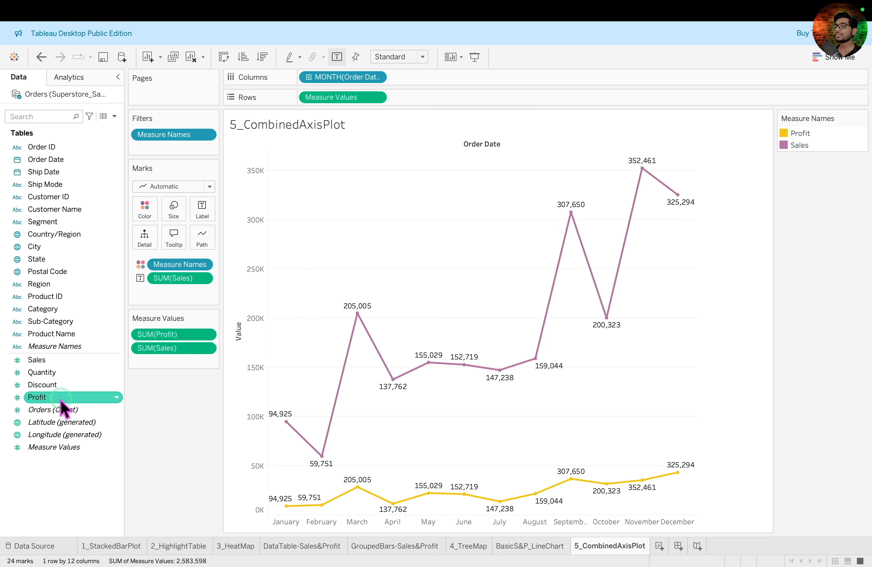
{"action": "left_click_drag", "start_coordinate": [61, 405], "coordinate": [206, 219]}
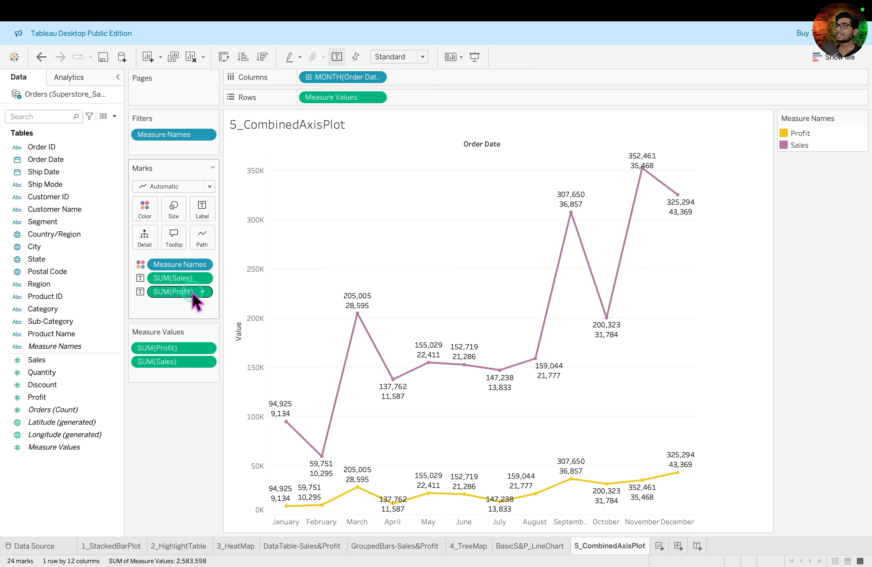
Step: Remove the Profit and Sales labels from the combined chart and label its marks with Measure Values instead
{"action": "left_click_drag", "start_coordinate": [192, 293], "coordinate": [190, 422]}
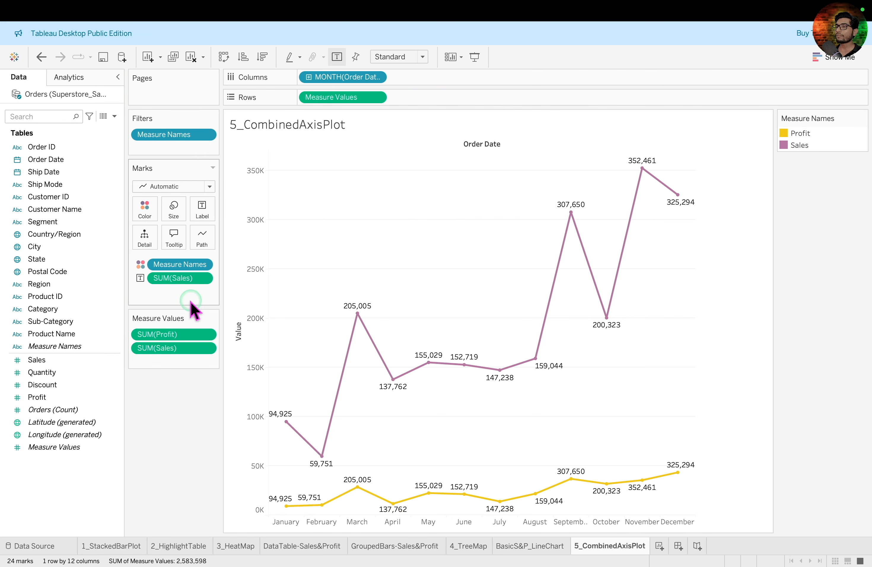
{"action": "left_click_drag", "start_coordinate": [186, 279], "coordinate": [181, 406]}
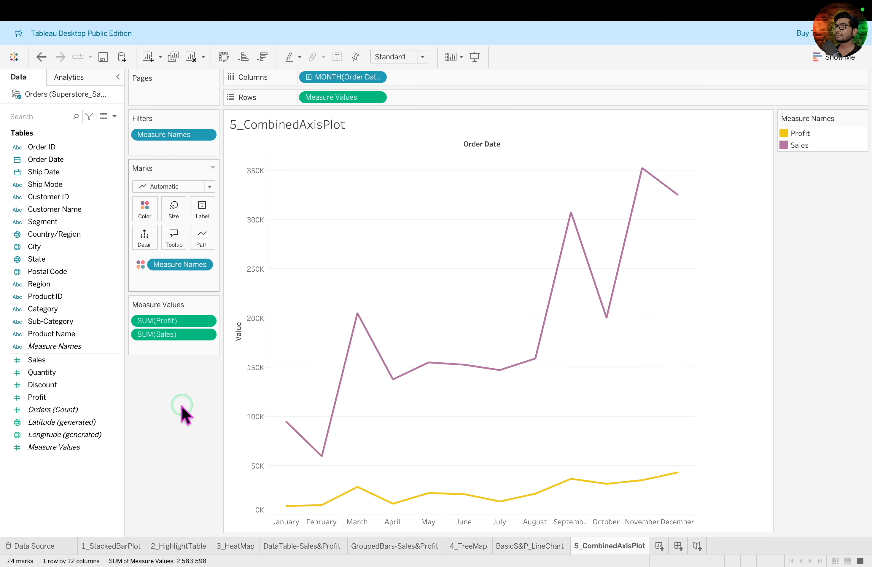
{"action": "left_click_drag", "start_coordinate": [294, 88], "coordinate": [405, 109]}
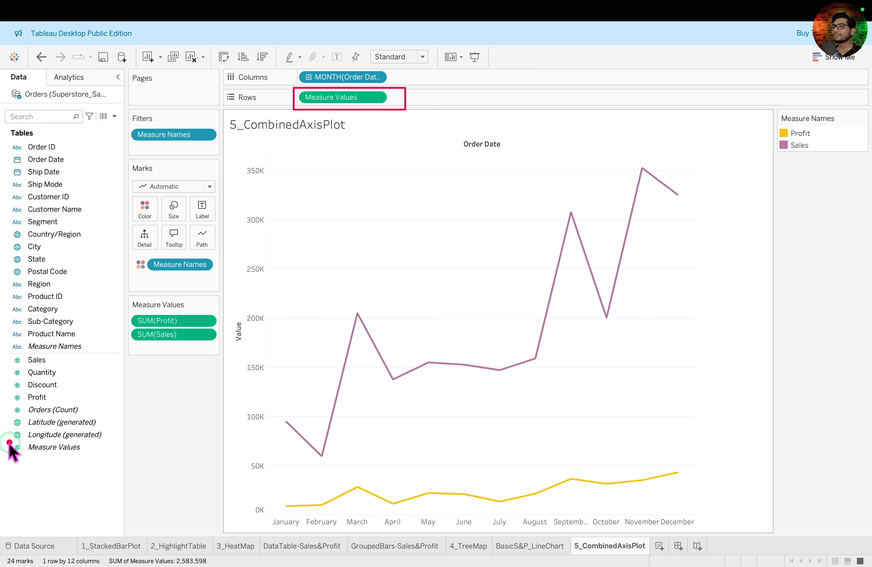
{"action": "left_click_drag", "start_coordinate": [10, 442], "coordinate": [104, 459]}
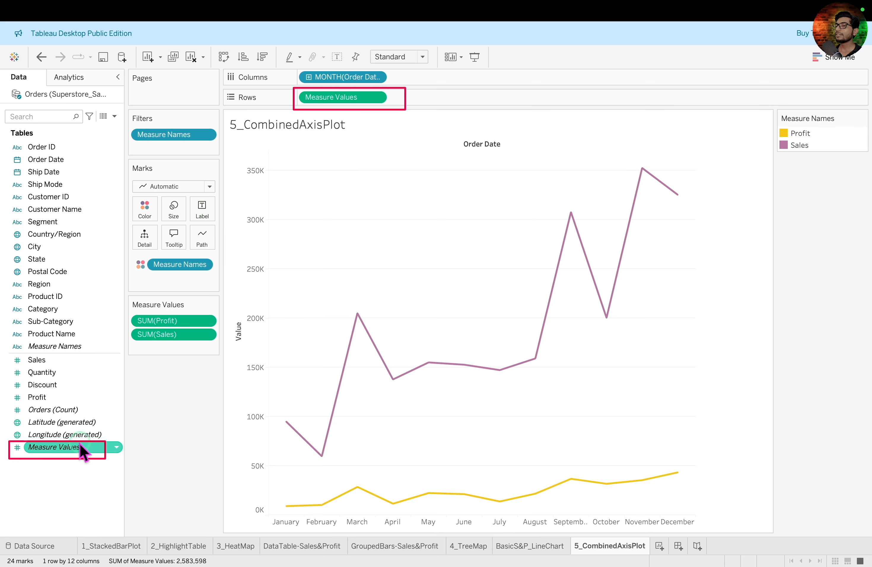
{"action": "left_click_drag", "start_coordinate": [82, 449], "coordinate": [208, 214]}
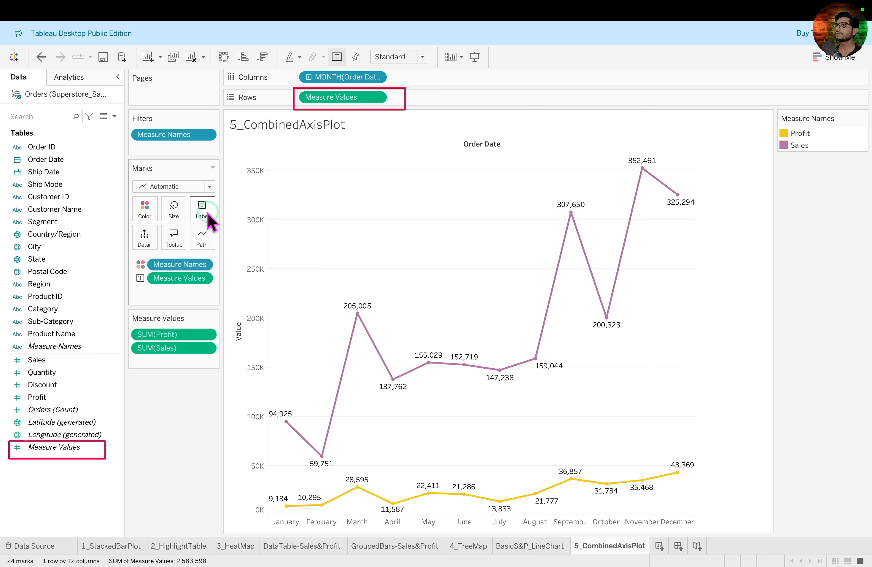
Step: Check the March labels on both lines against Measure Values and compare the chart with the BasicS&P_LineChart sheet
{"action": "left_click", "coordinate": [341, 296]}
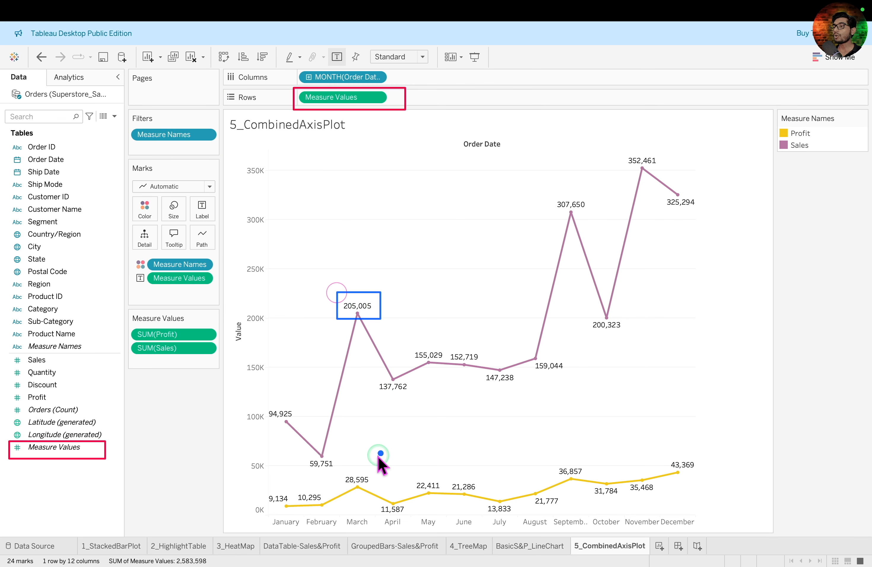
{"action": "left_click", "coordinate": [343, 473]}
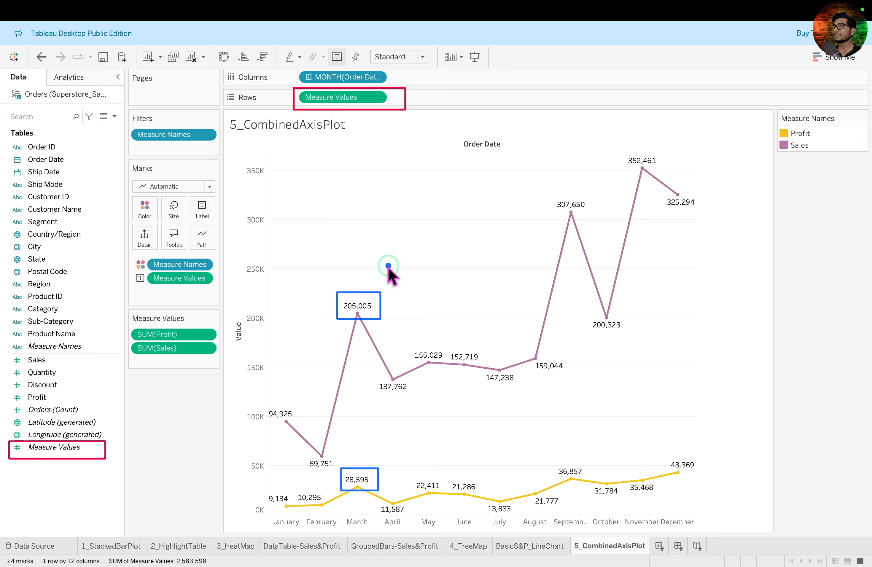
{"action": "left_click_drag", "start_coordinate": [376, 202], "coordinate": [362, 109]}
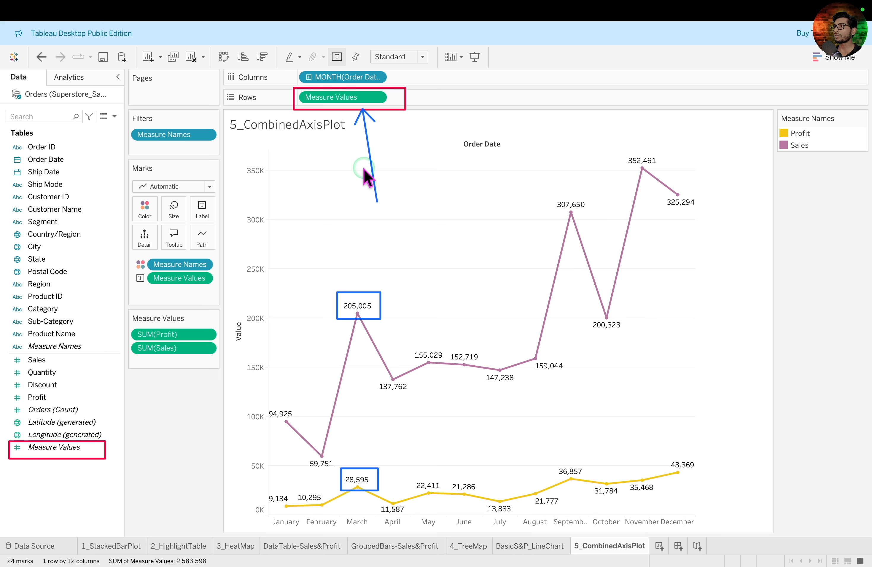
{"action": "key", "text": "Escape"}
{"action": "mouse_move", "coordinate": [552, 301]}
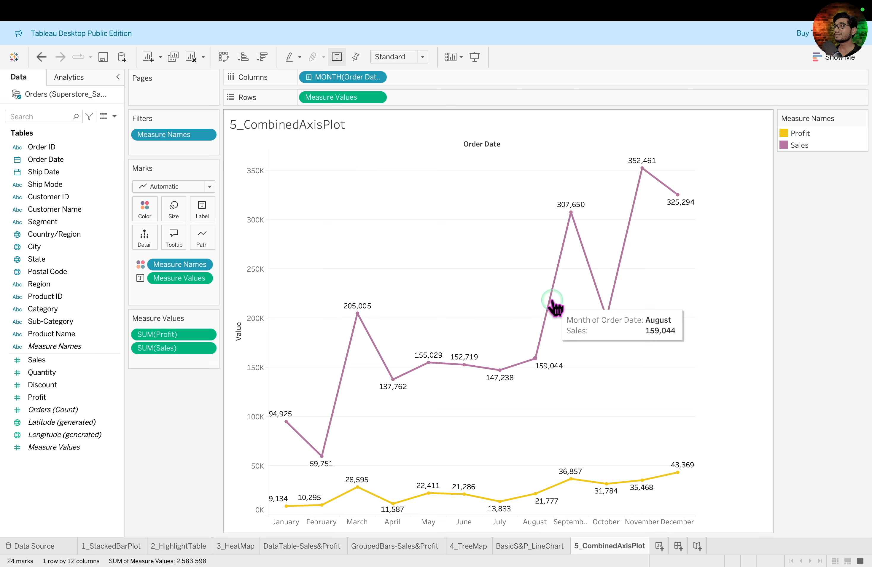
{"action": "left_click", "coordinate": [539, 548]}
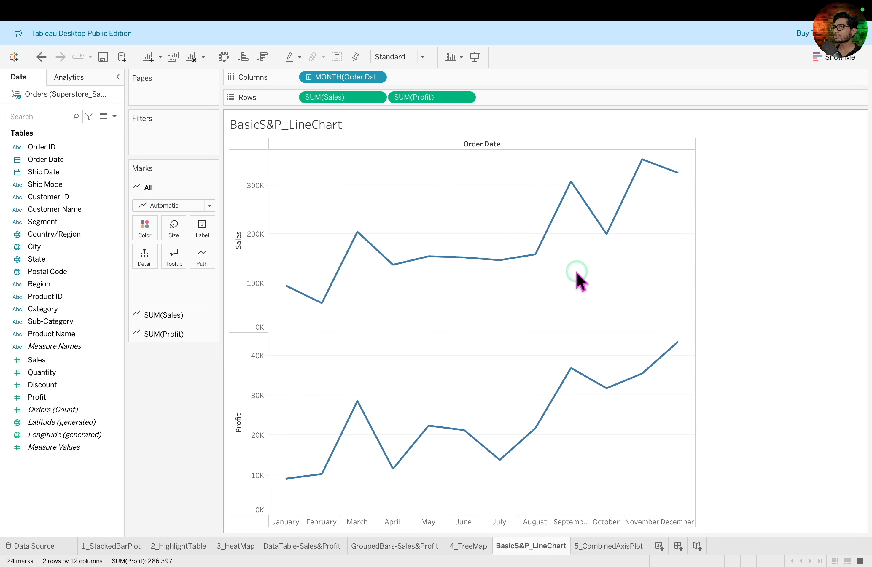
{"action": "left_click", "coordinate": [616, 546]}
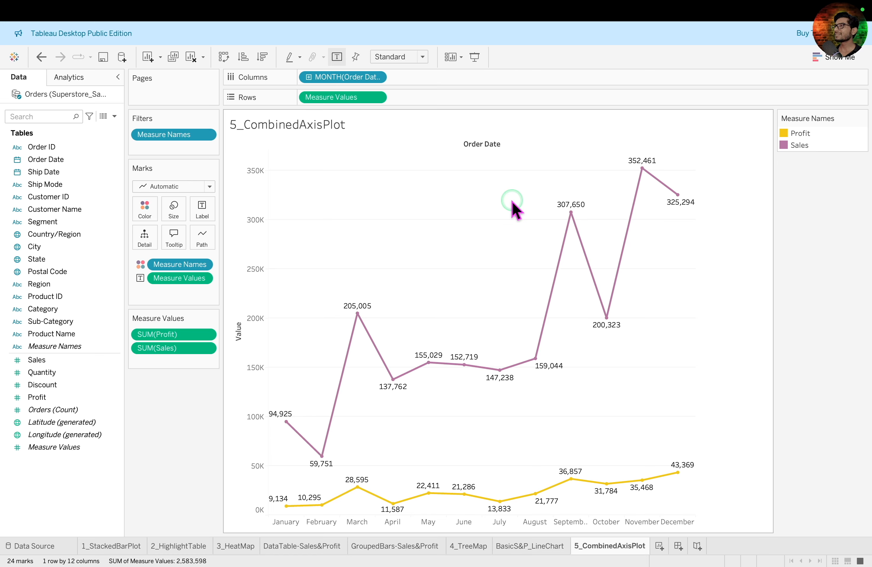
Step: Exclude Profit and include Discount in the Measure Names filter, keeping Sales on the combined chart
{"action": "left_click", "coordinate": [378, 97]}
{"action": "left_click", "coordinate": [365, 110]}
{"action": "left_click", "coordinate": [364, 207]}
{"action": "left_click", "coordinate": [363, 199]}
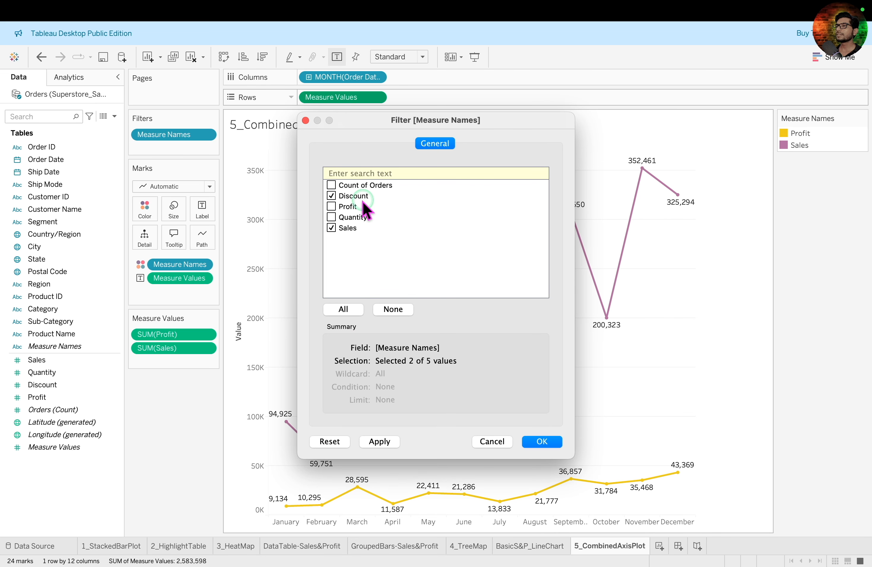
{"action": "left_click", "coordinate": [539, 443]}
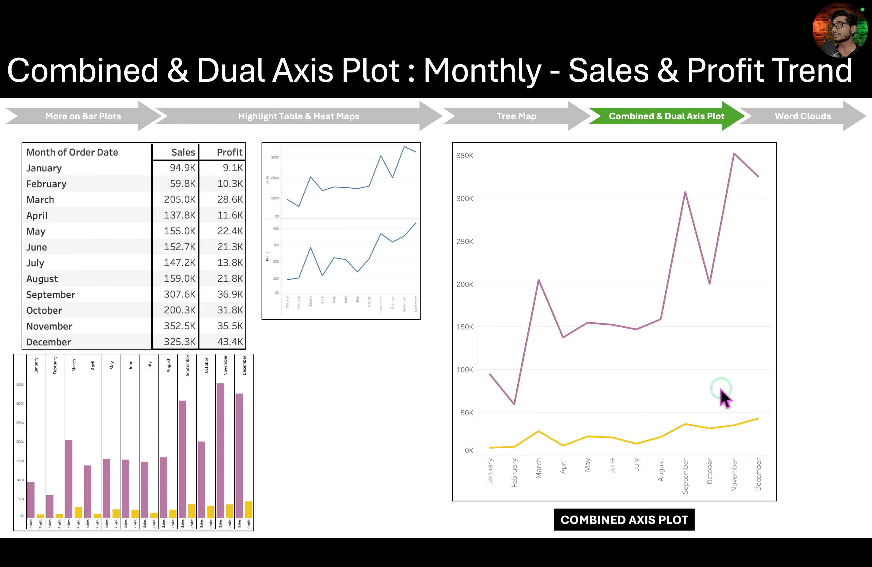
{"action": "left_click_drag", "start_coordinate": [820, 278], "coordinate": [750, 182]}
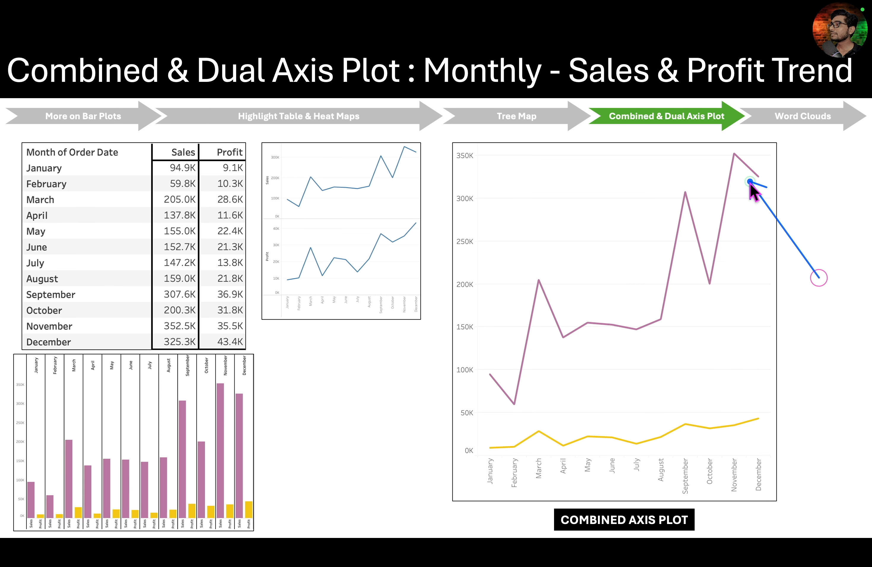
{"action": "mouse_move", "coordinate": [850, 344]}
{"action": "left_mouse_down"}
{"action": "mouse_move", "coordinate": [730, 397]}
{"action": "mouse_move", "coordinate": [710, 418]}
{"action": "left_mouse_up"}
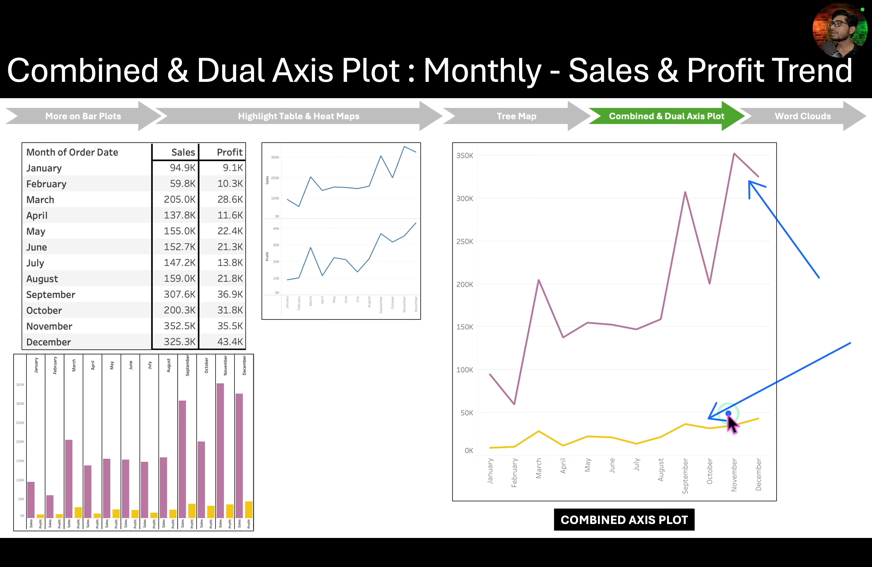
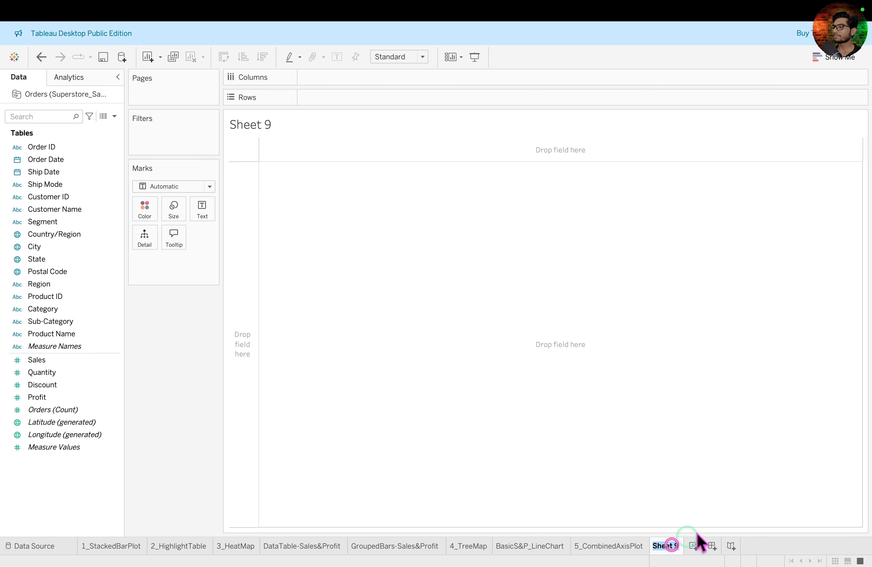
Step: Rename the new blank worksheet as 6_DualAxisPlot
{"action": "double_click", "coordinate": [671, 546]}
{"action": "type", "text": "6_DualAxisPlot"}
{"action": "key", "text": "Return"}
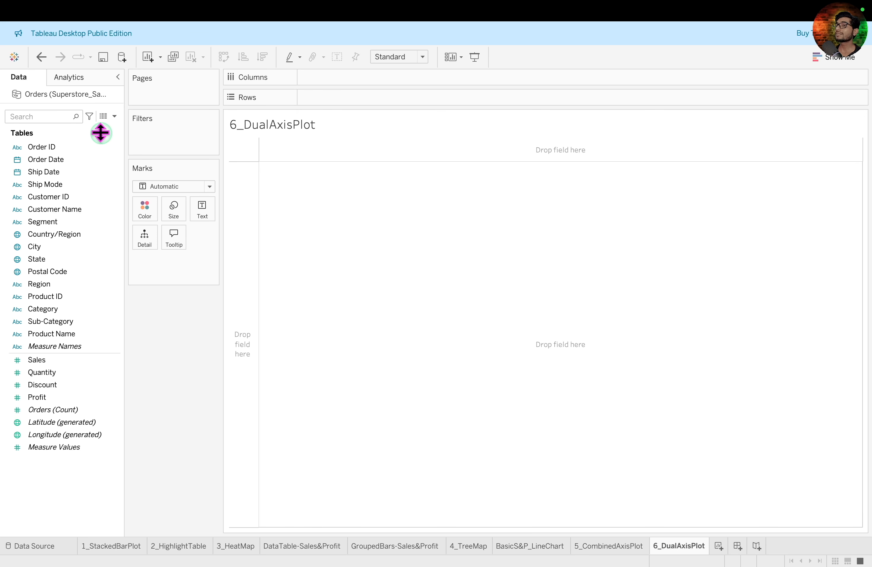
Step: Place Order Date on the columns and group it by discrete month
{"action": "left_click_drag", "start_coordinate": [66, 159], "coordinate": [376, 80]}
{"action": "left_click", "coordinate": [378, 76]}
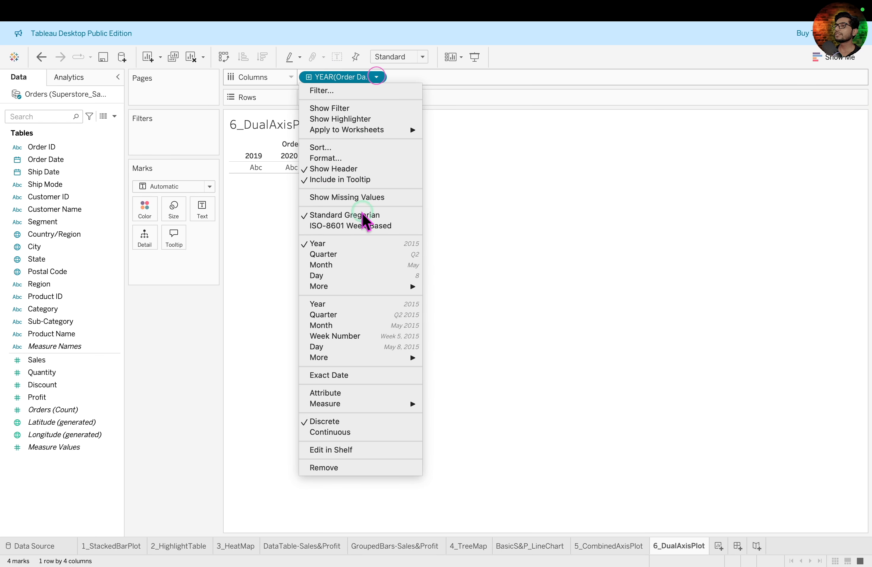
{"action": "left_click", "coordinate": [352, 264]}
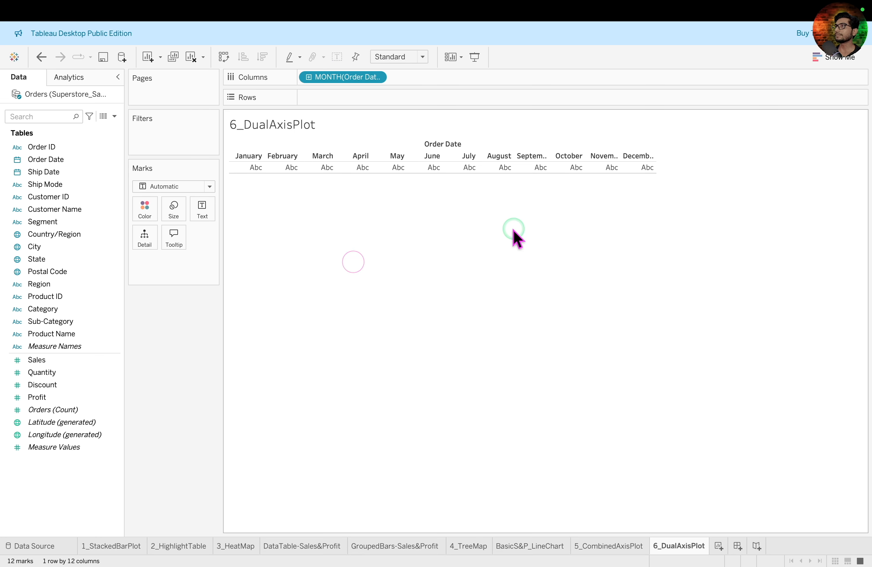
Step: Place Sales and Profit on the rows and combine them into one dual-axis line chart
{"action": "left_click", "coordinate": [91, 359]}
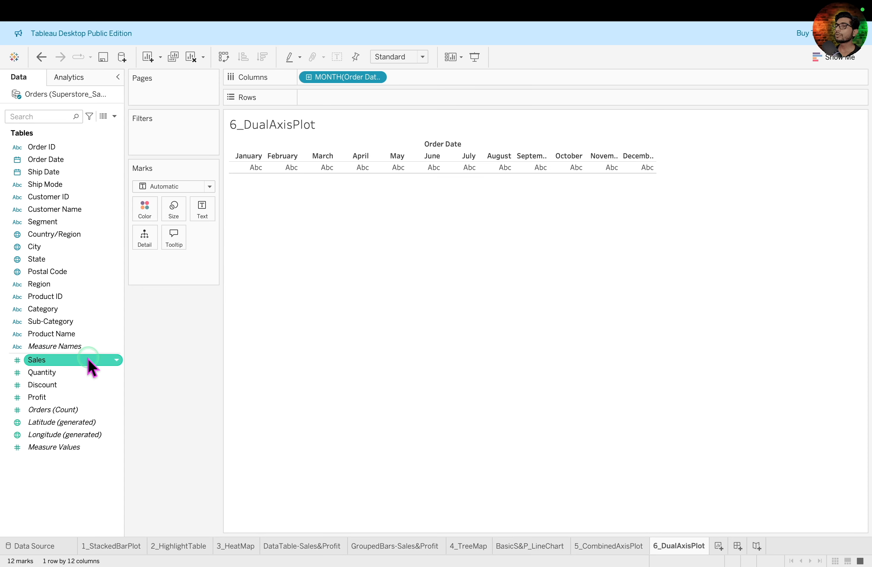
{"action": "mouse_move", "coordinate": [88, 363]}
{"action": "left_mouse_down"}
{"action": "mouse_move", "coordinate": [331, 183]}
{"action": "mouse_move", "coordinate": [414, 100]}
{"action": "mouse_move", "coordinate": [408, 105]}
{"action": "left_mouse_up"}
{"action": "left_click", "coordinate": [84, 324]}
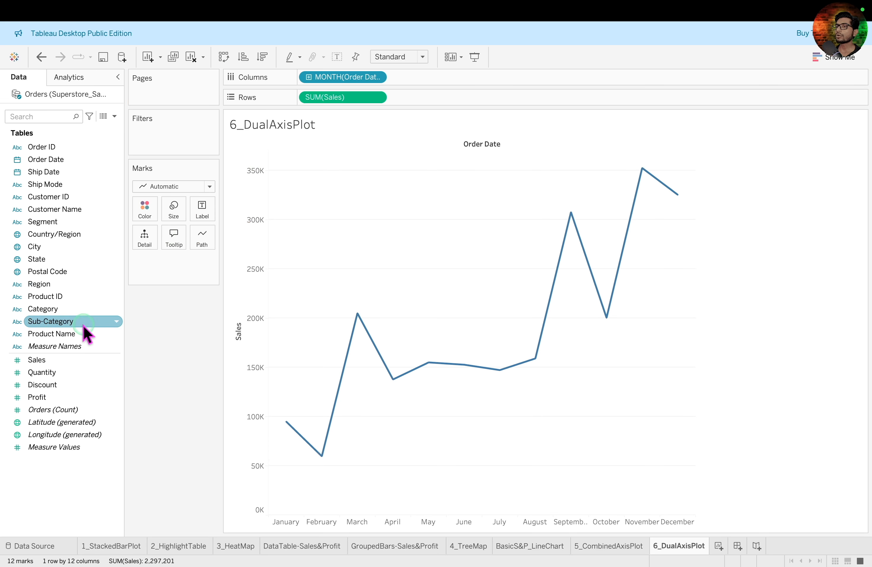
{"action": "left_click_drag", "start_coordinate": [53, 397], "coordinate": [462, 109]}
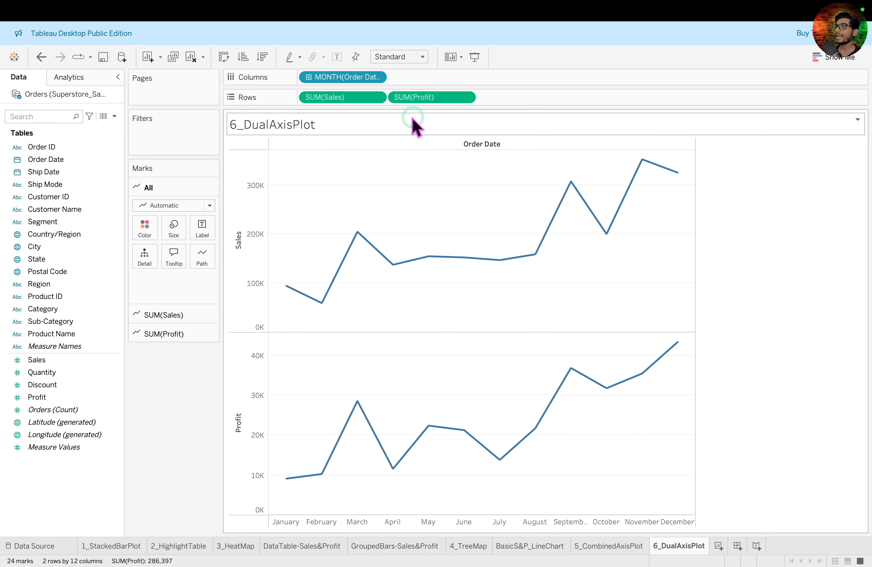
{"action": "left_click", "coordinate": [465, 97]}
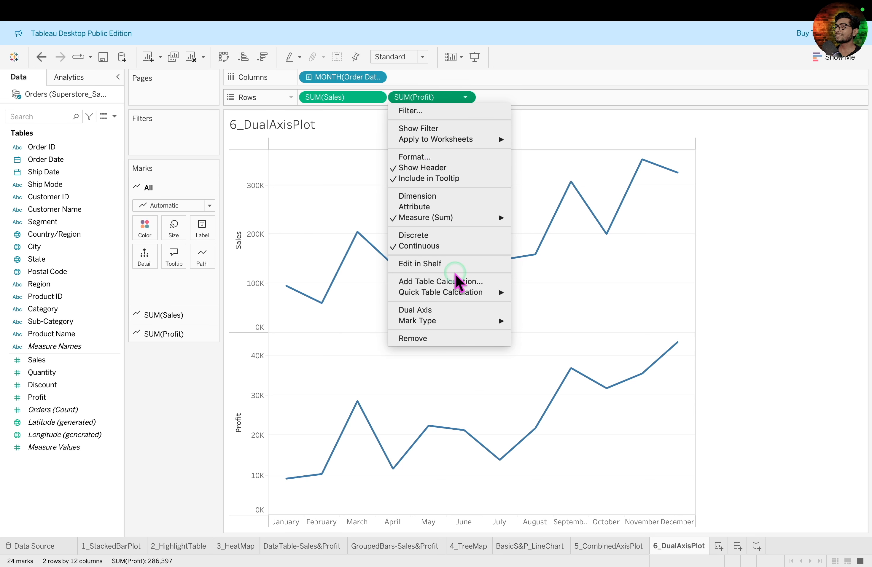
{"action": "left_click", "coordinate": [455, 309]}
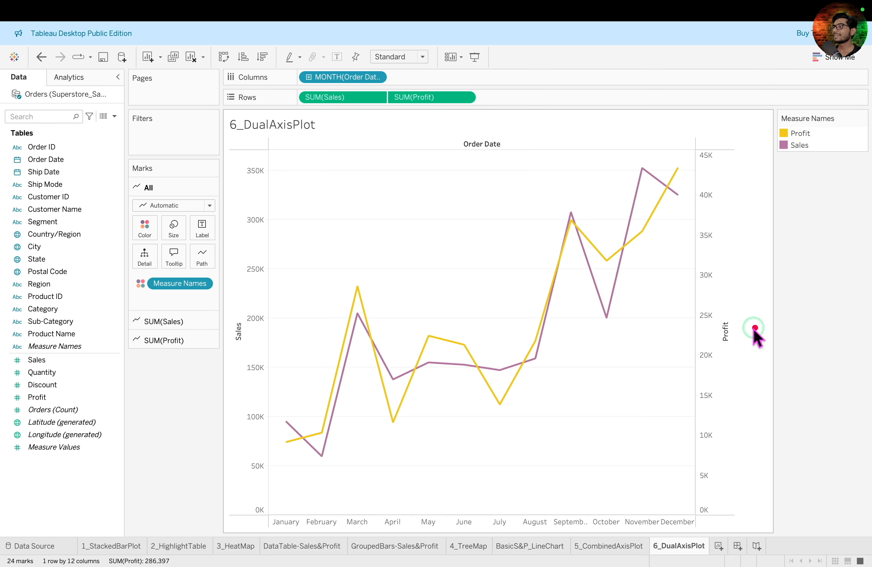
Step: Examine the Sales and Profit axes and their separate mark settings, comparing them with the 5_CombinedAxisPlot sheet
{"action": "left_click_drag", "start_coordinate": [708, 306], "coordinate": [737, 367]}
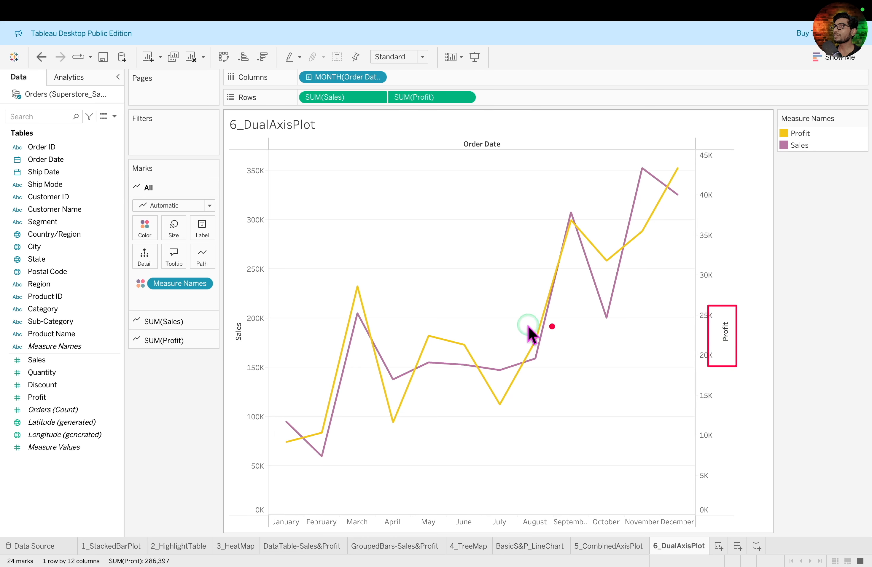
{"action": "left_click_drag", "start_coordinate": [228, 302], "coordinate": [259, 357]}
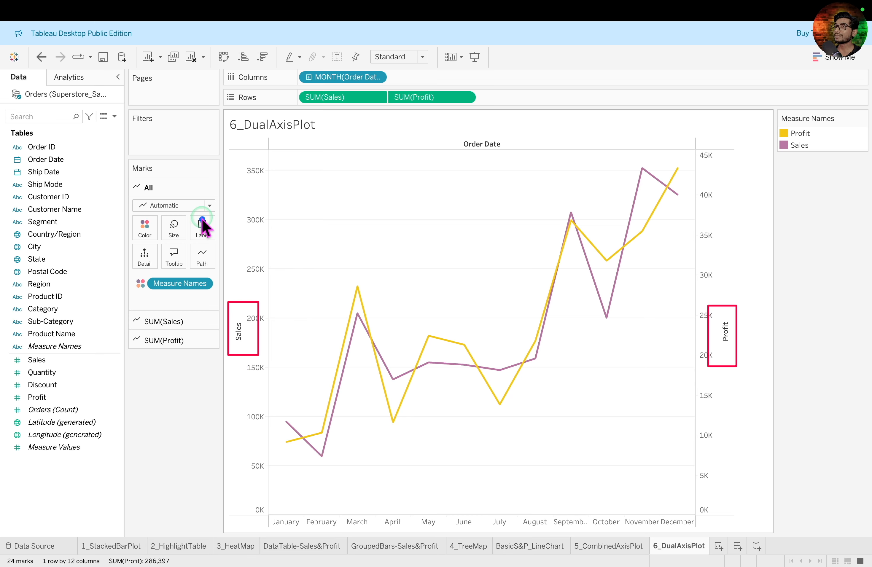
{"action": "mouse_move", "coordinate": [127, 150]}
{"action": "left_mouse_down"}
{"action": "mouse_move", "coordinate": [224, 360]}
{"action": "mouse_move", "coordinate": [221, 429]}
{"action": "left_mouse_up"}
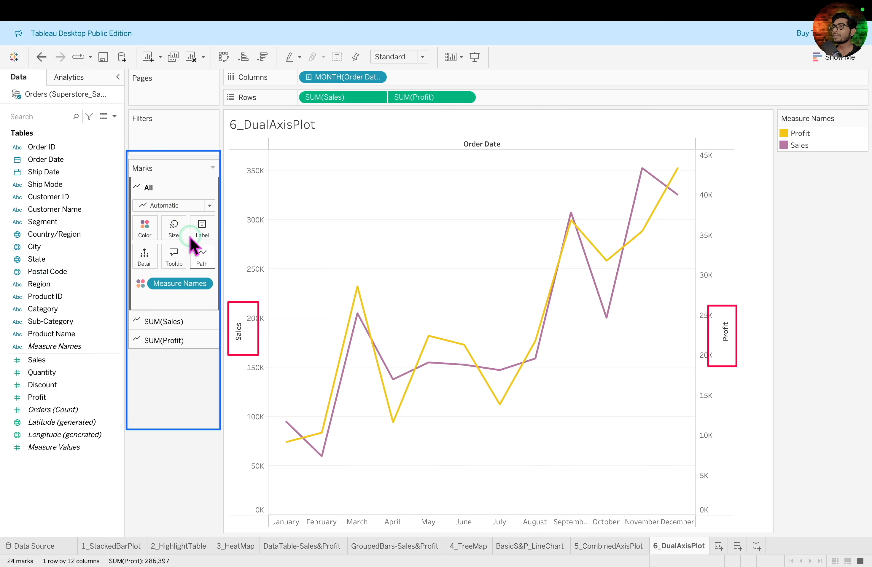
{"action": "left_click", "coordinate": [574, 547]}
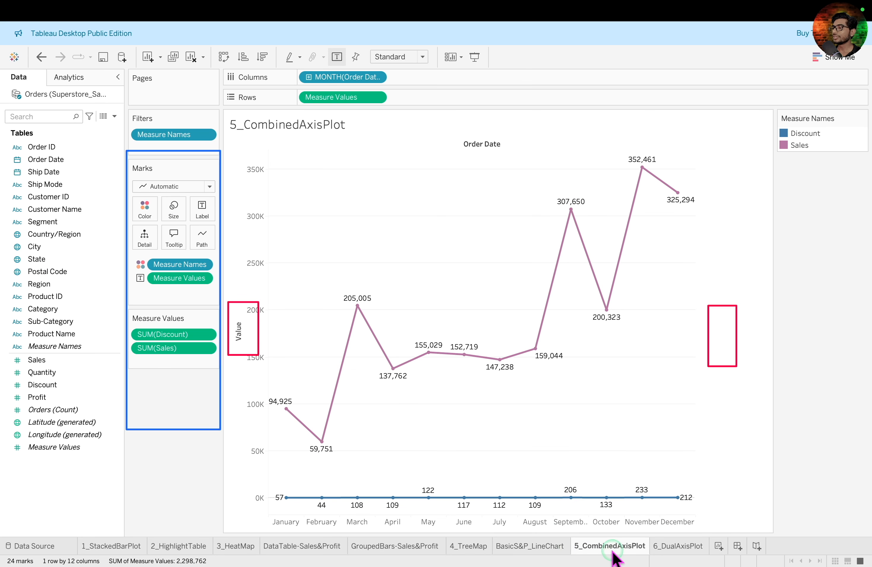
{"action": "left_click", "coordinate": [678, 547]}
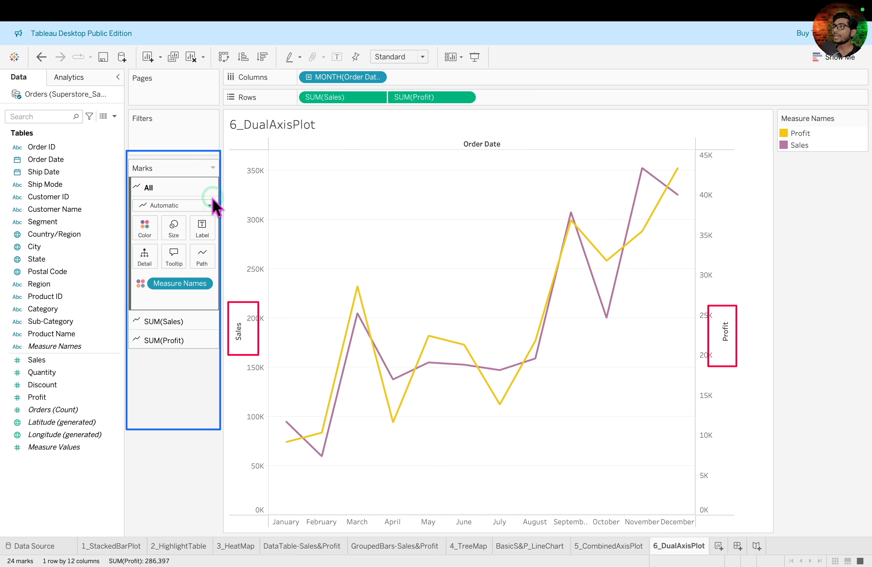
{"action": "left_click", "coordinate": [207, 327]}
{"action": "left_click", "coordinate": [206, 333]}
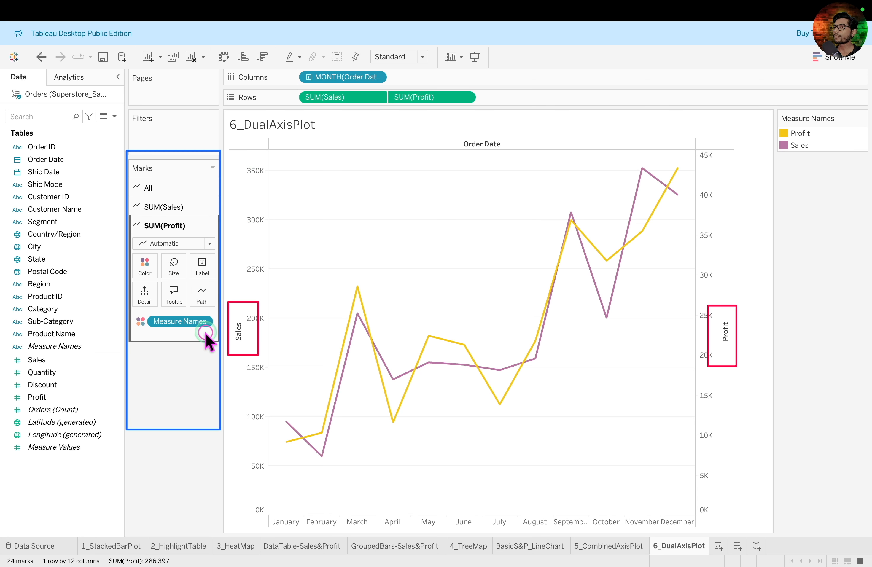
{"action": "left_click", "coordinate": [208, 187]}
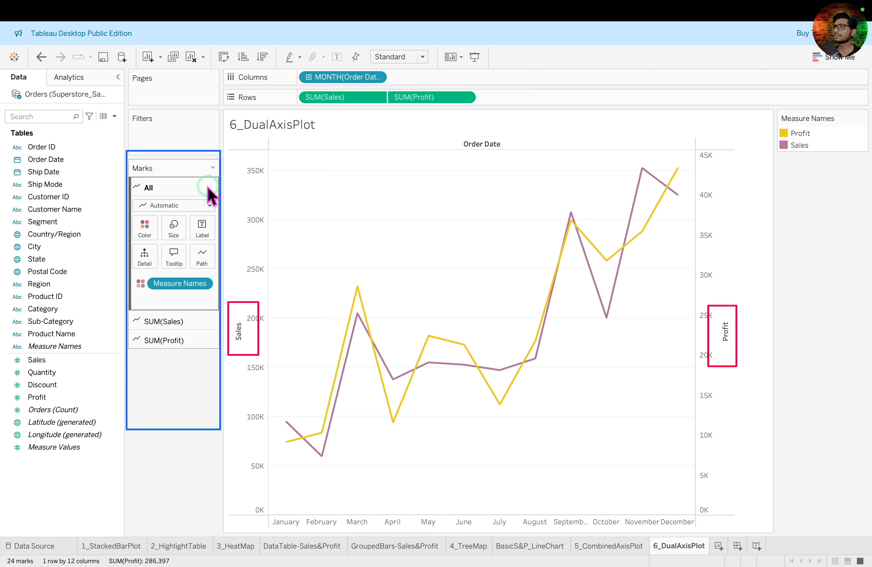
Step: Label the dual-axis chart's Profit line with the Profit measure and its Sales line with the Sales measure
{"action": "left_click", "coordinate": [211, 323]}
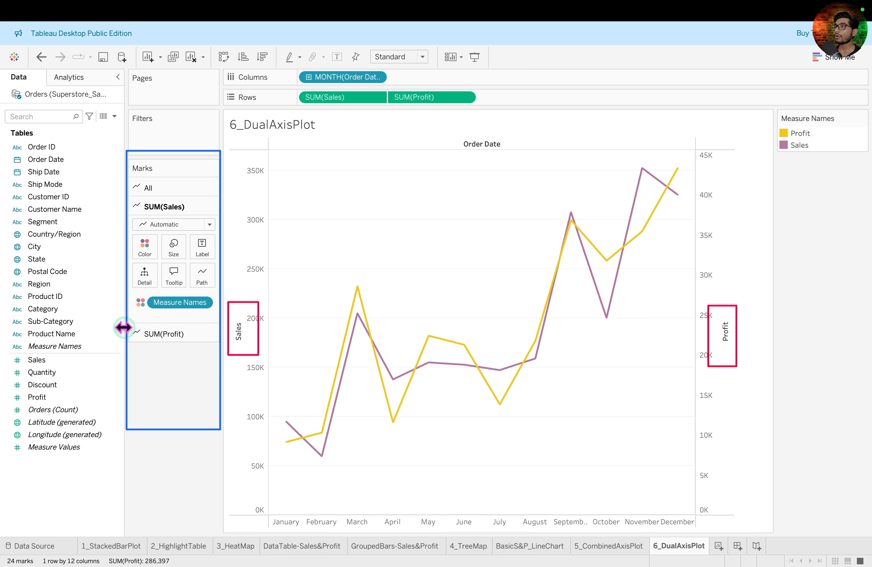
{"action": "left_click", "coordinate": [200, 335]}
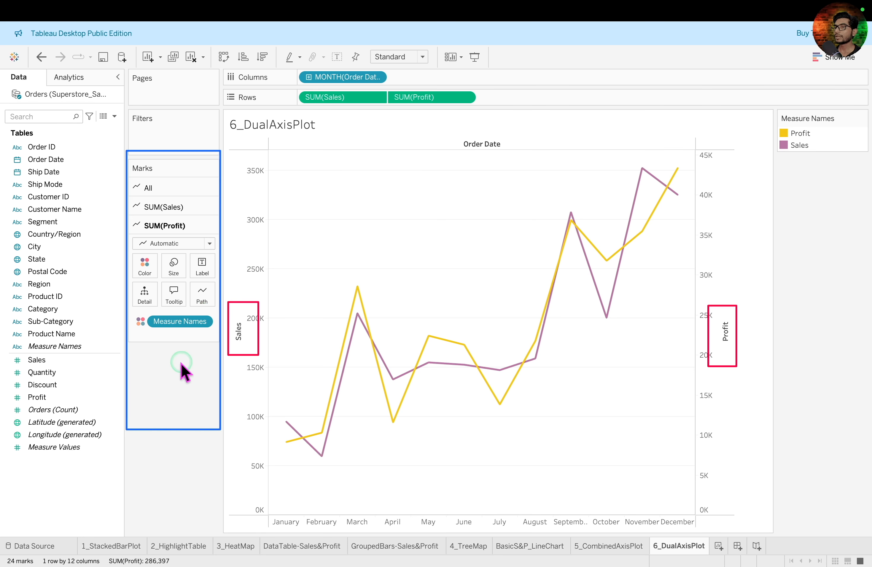
{"action": "left_click", "coordinate": [53, 399]}
{"action": "left_click_drag", "start_coordinate": [55, 409], "coordinate": [199, 280]}
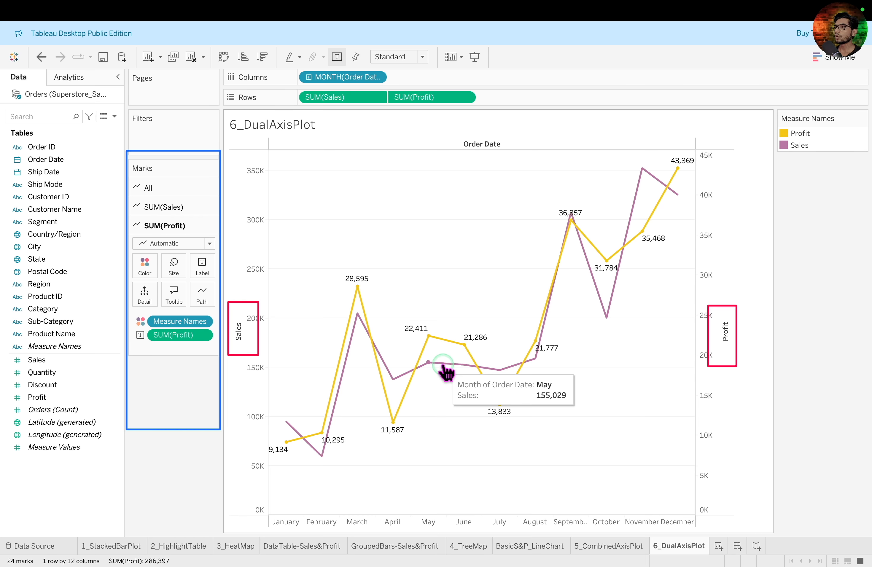
{"action": "left_click", "coordinate": [206, 209]}
{"action": "left_click", "coordinate": [69, 359]}
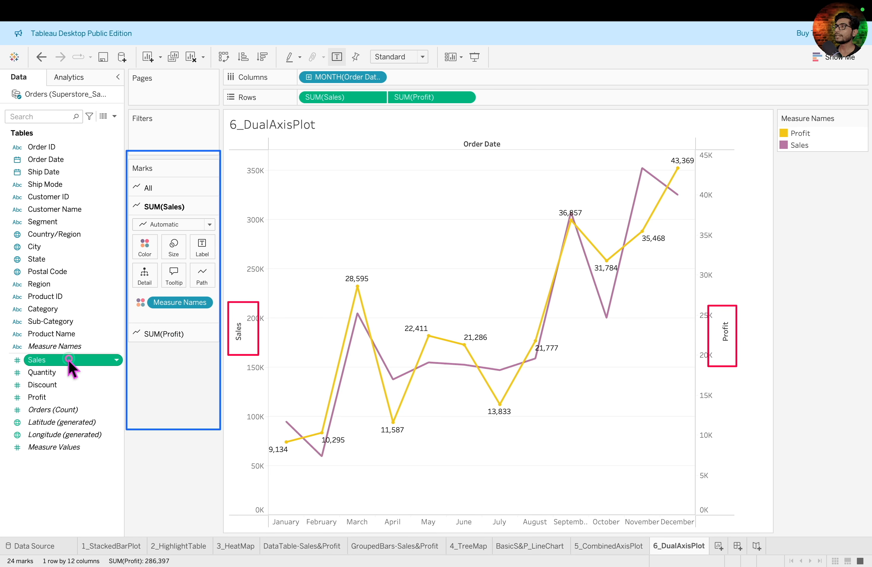
{"action": "left_click_drag", "start_coordinate": [69, 361], "coordinate": [212, 245]}
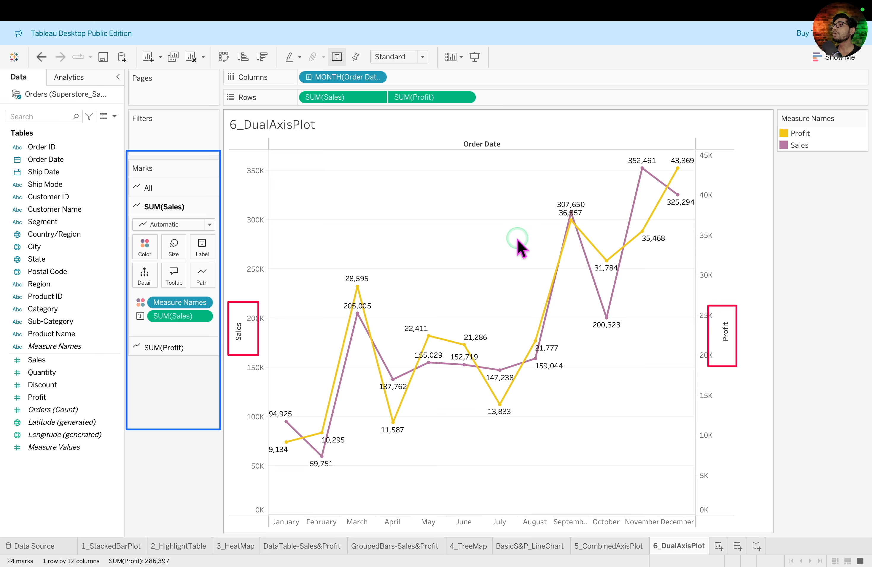
Step: Examine the labelled monthly Profit and Sales points, comparing the dual-axis chart with the 5_CombinedAxisPlot sheet
{"action": "mouse_move", "coordinate": [607, 257]}
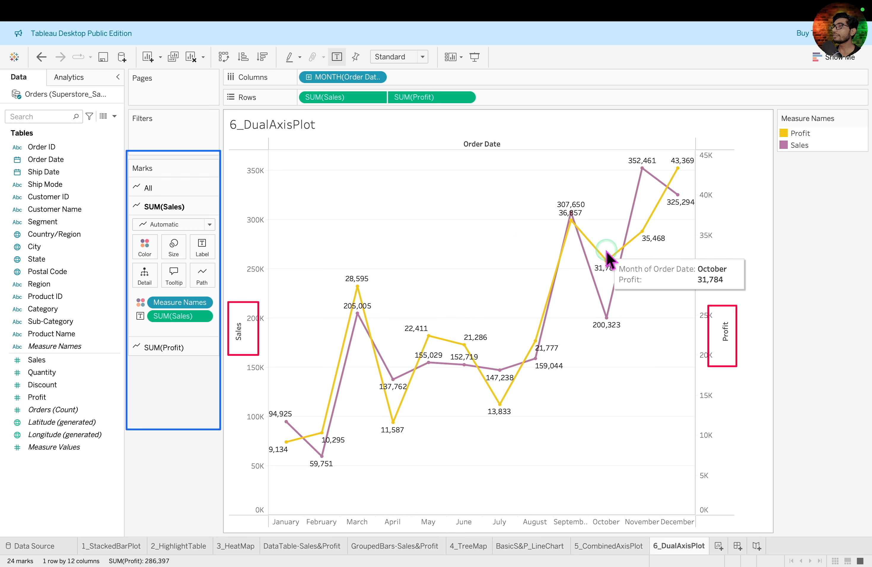
{"action": "mouse_move", "coordinate": [643, 240]}
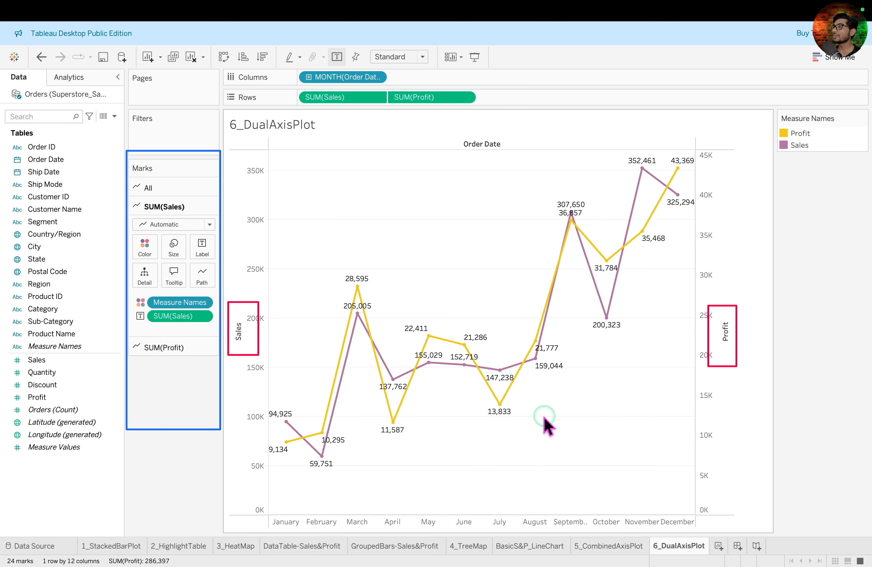
{"action": "left_click", "coordinate": [608, 546]}
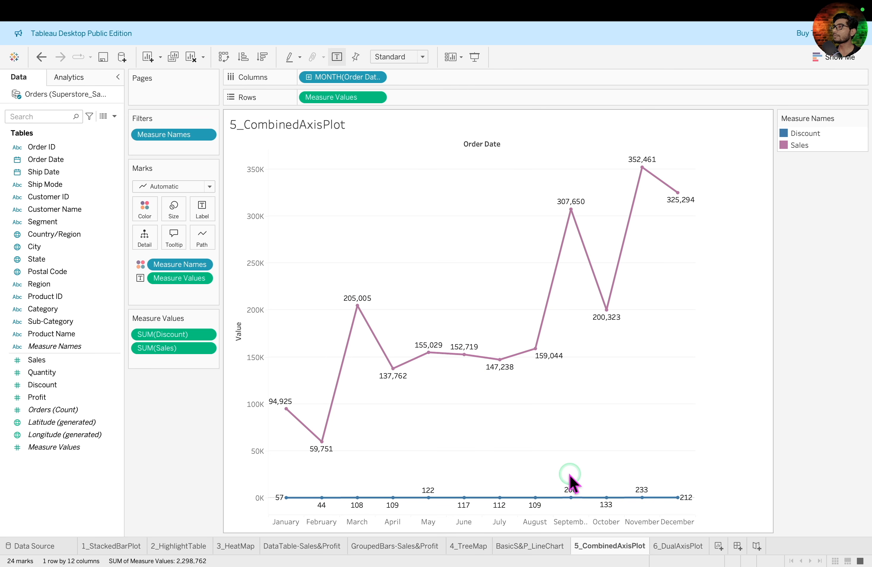
{"action": "left_click", "coordinate": [678, 546]}
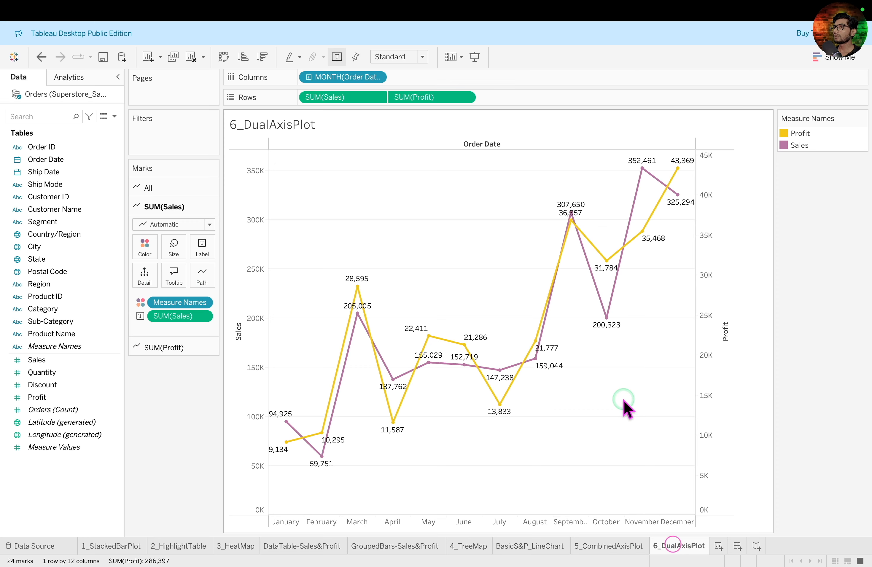
{"action": "mouse_move", "coordinate": [546, 315]}
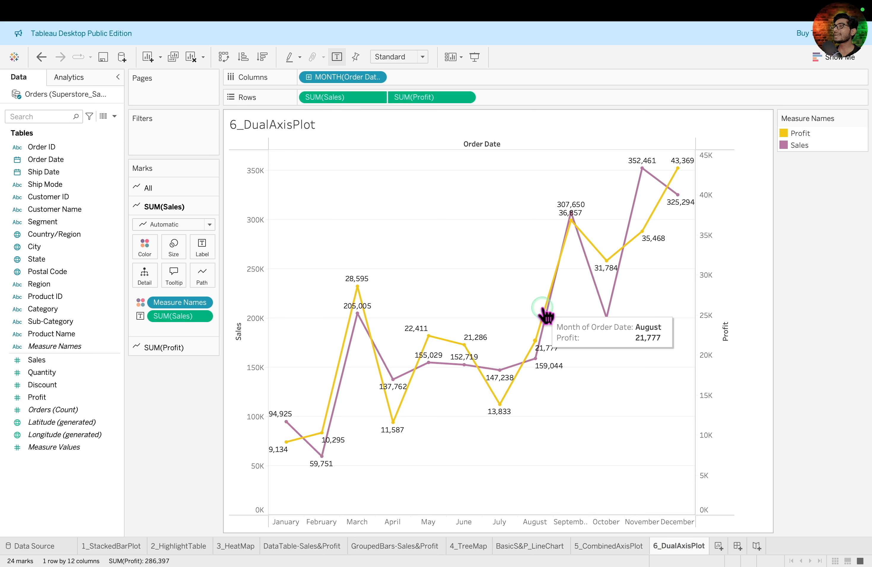